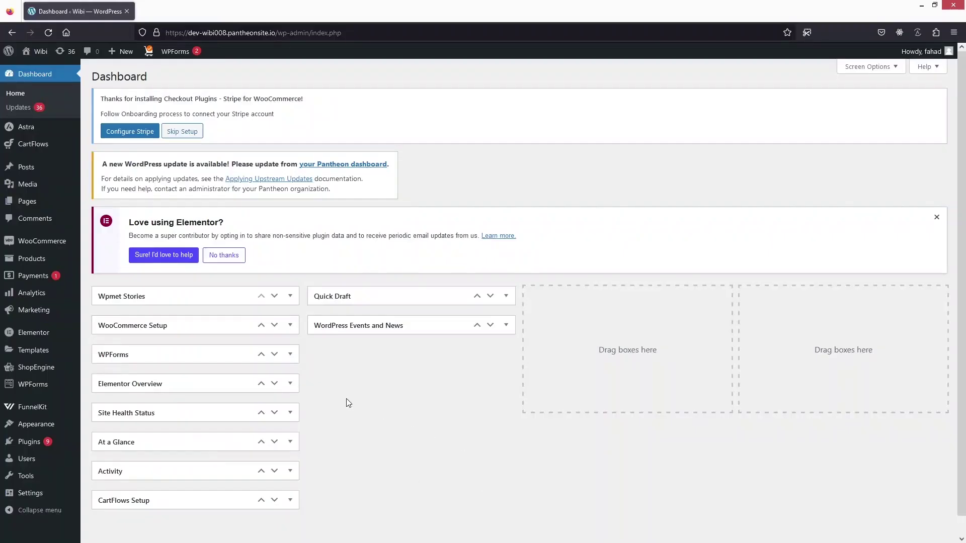
Search Add New Plugin for 'fluent forms', then install and activate Fluent Forms
mouse_move(29, 442)
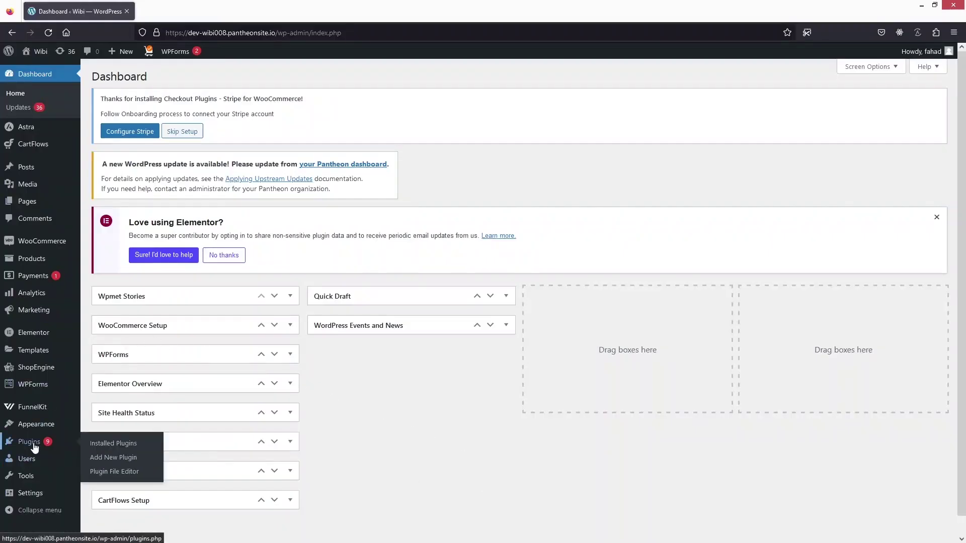
click(136, 461)
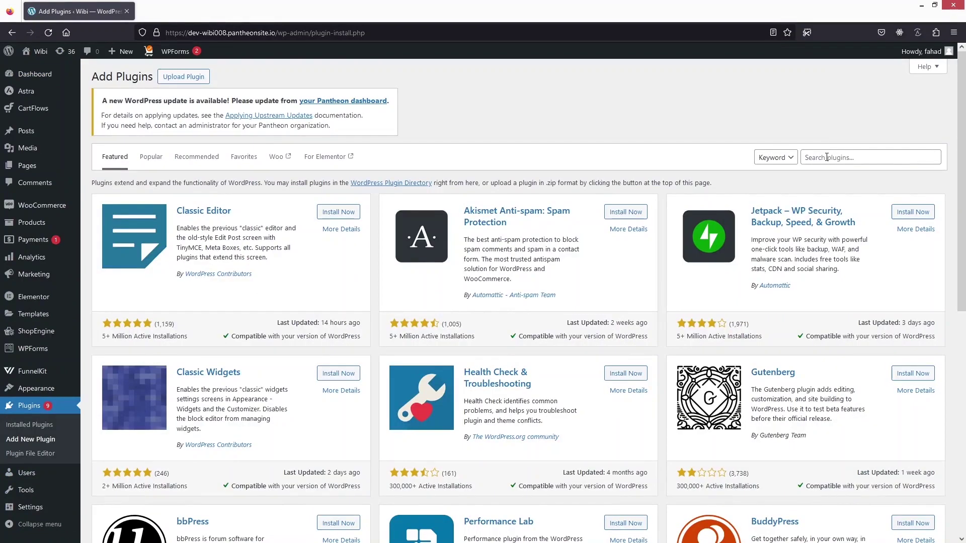
click(826, 158)
text(fluent forms)
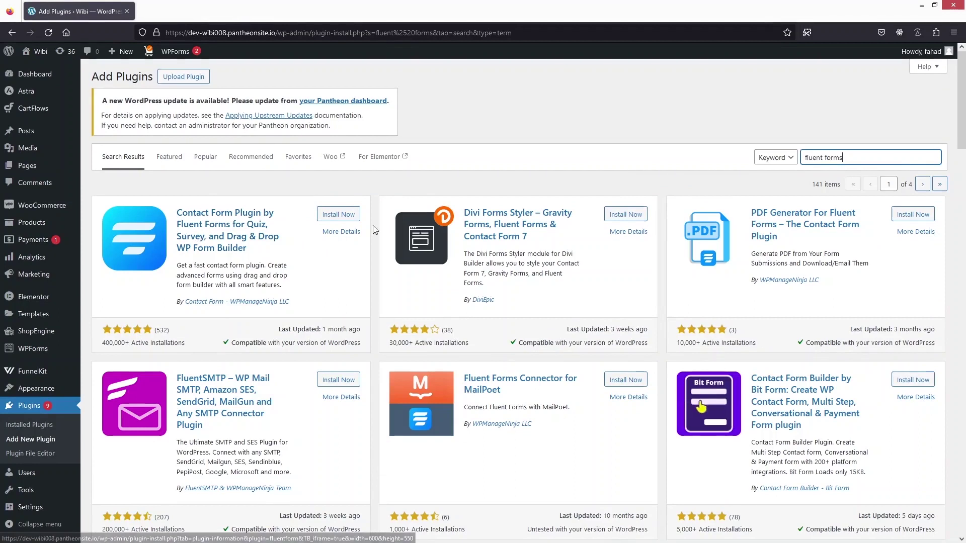
click(330, 215)
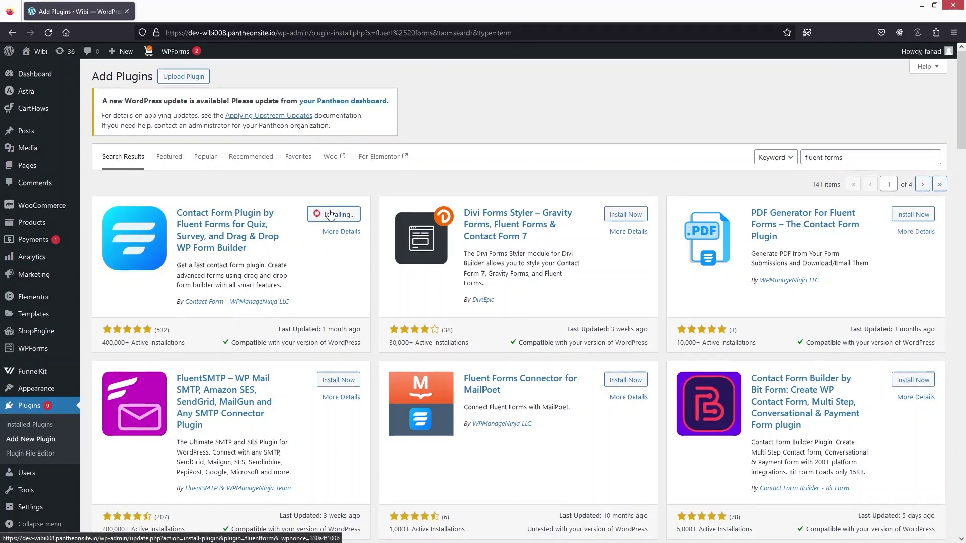
click(332, 220)
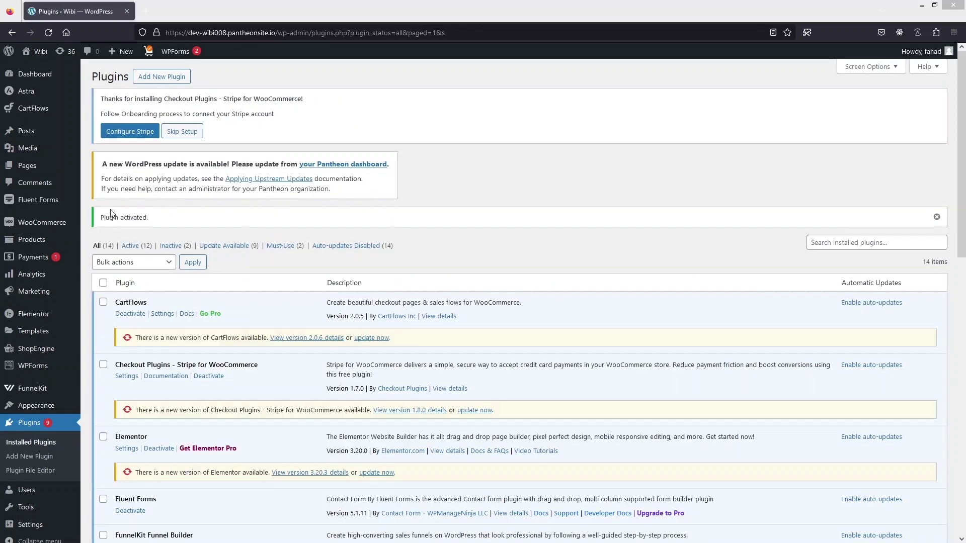
Create a New Blank Form in Fluent Forms, opening Blank Form (#3) in the editor
click(38, 202)
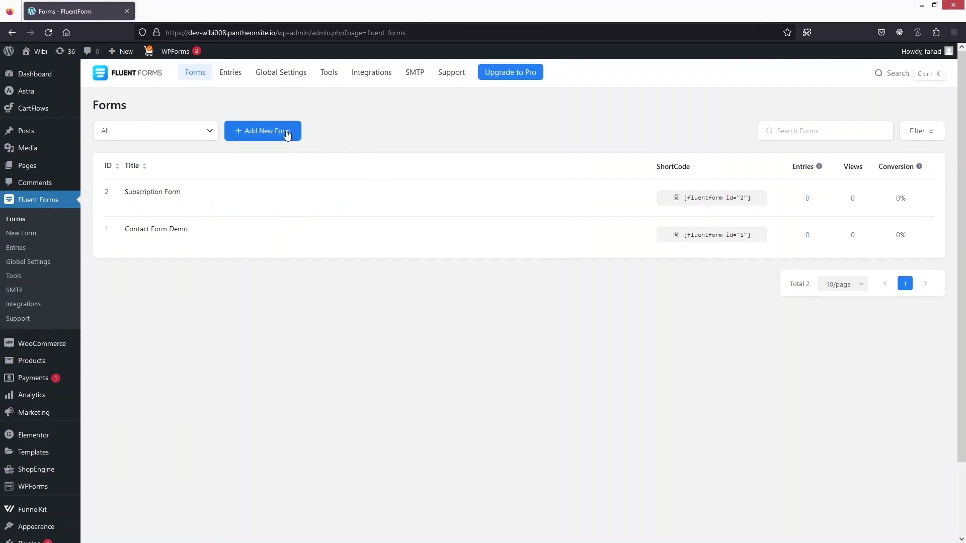
click(260, 132)
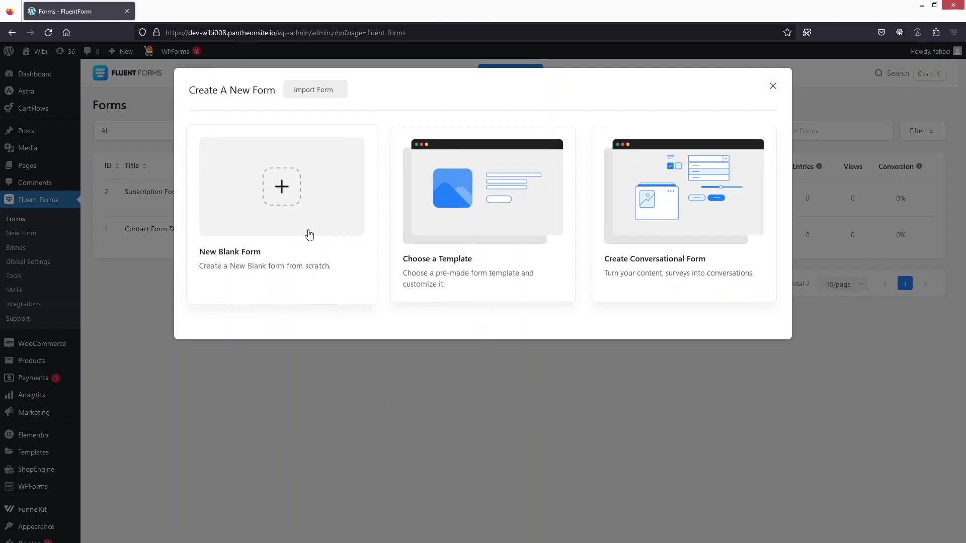
click(309, 234)
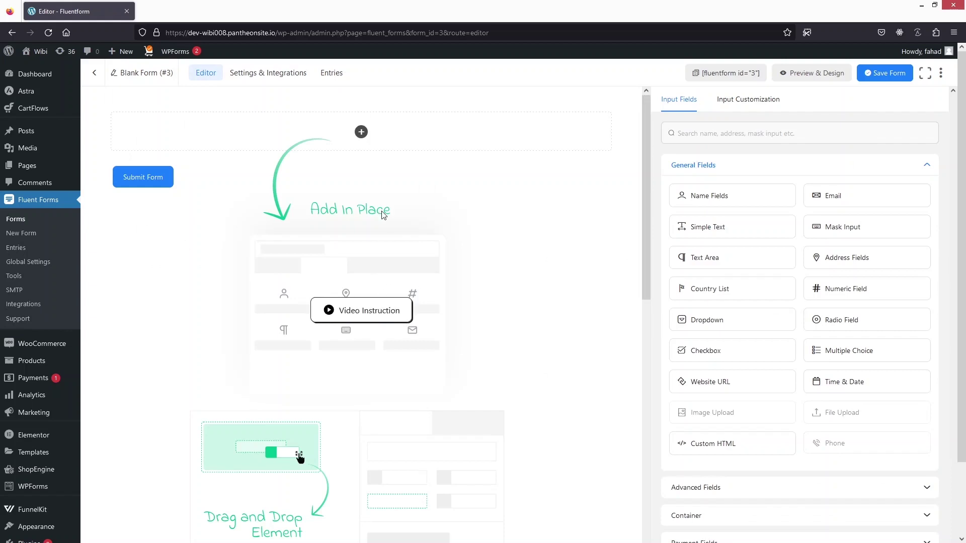
Add a Name Fields element, trying Middle Name on and then off again
click(360, 134)
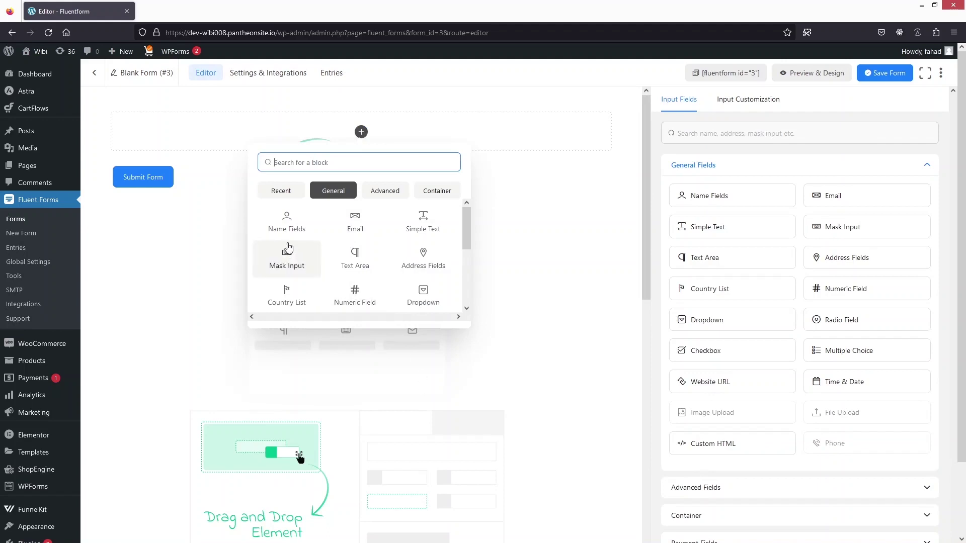
click(286, 222)
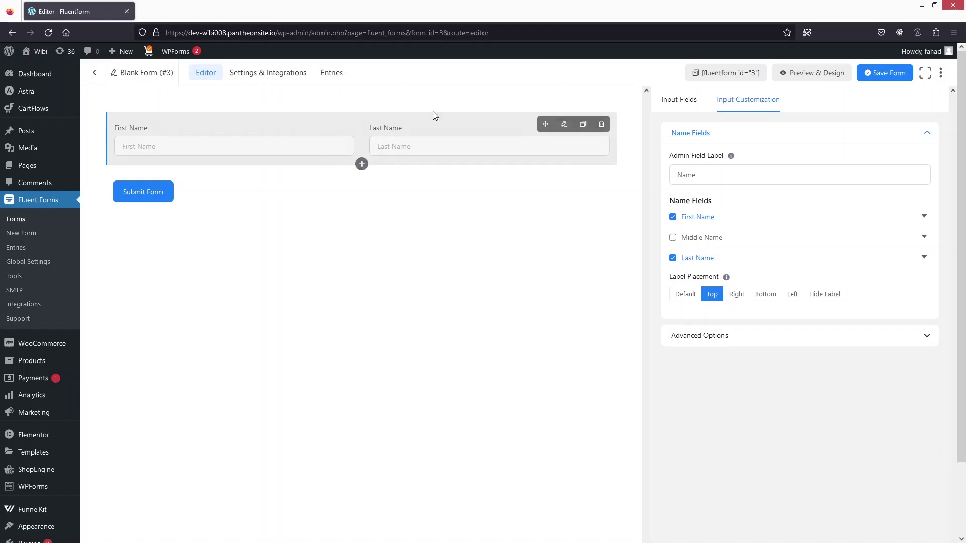
click(674, 239)
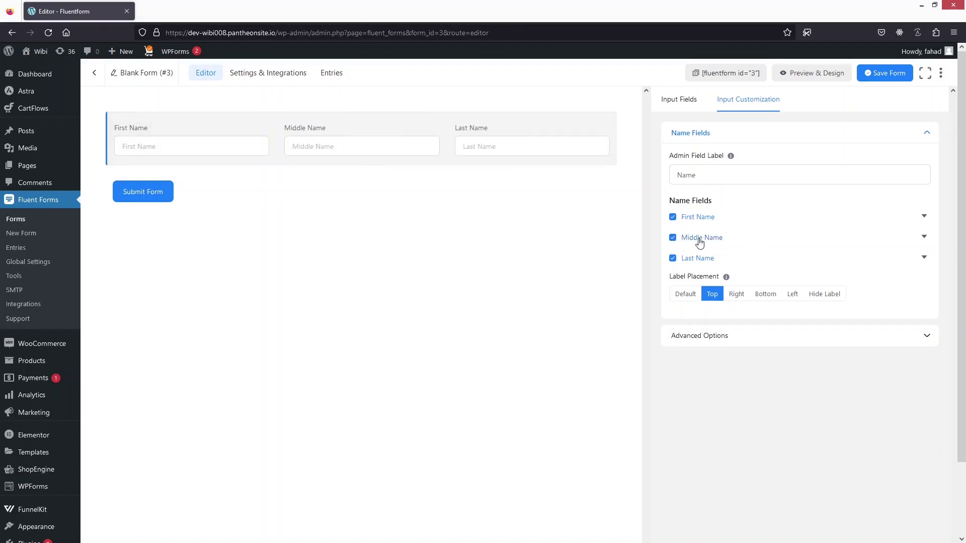
click(672, 238)
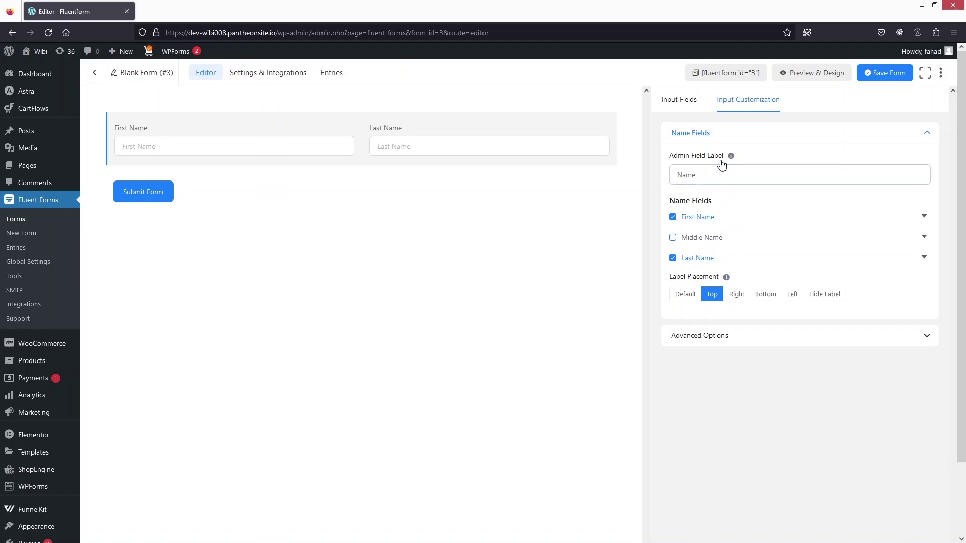
Review the name field's admin label and advanced options, then collapse them
click(714, 180)
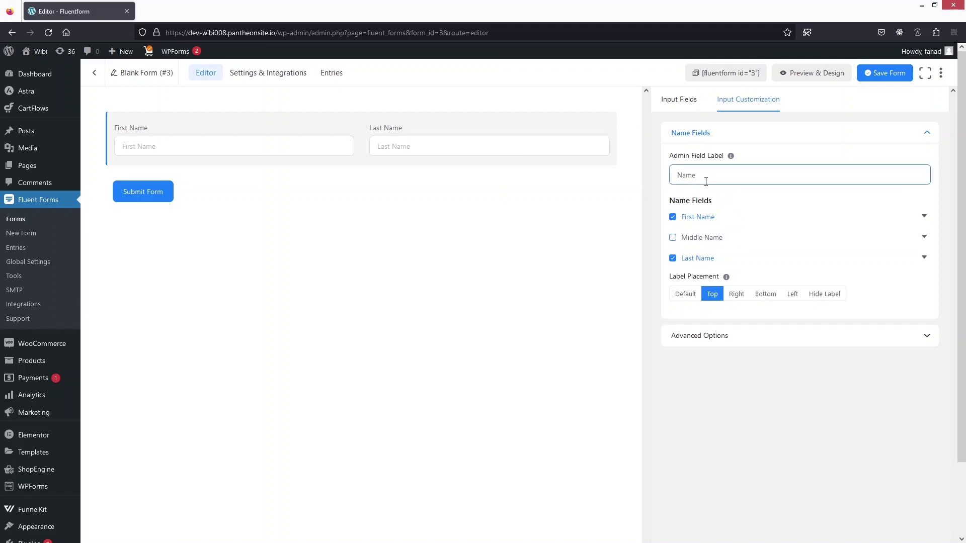
click(752, 358)
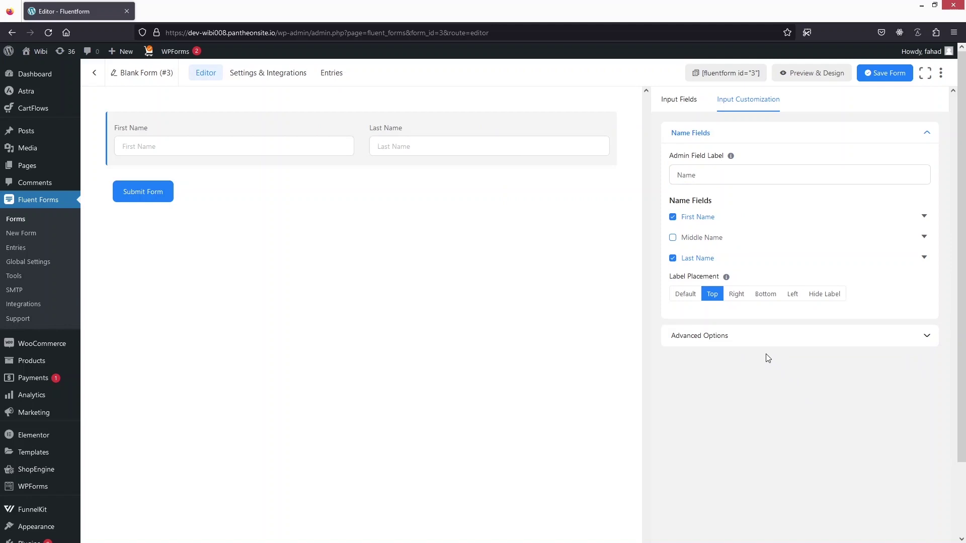
click(765, 339)
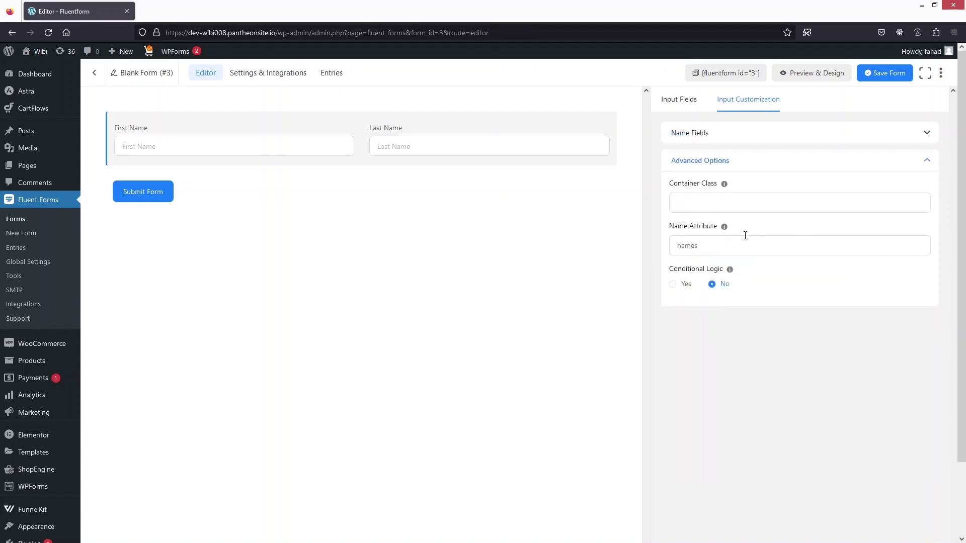
click(677, 203)
click(684, 238)
click(928, 161)
Add a Simple Text field below the name and label it 'Phone'
click(680, 99)
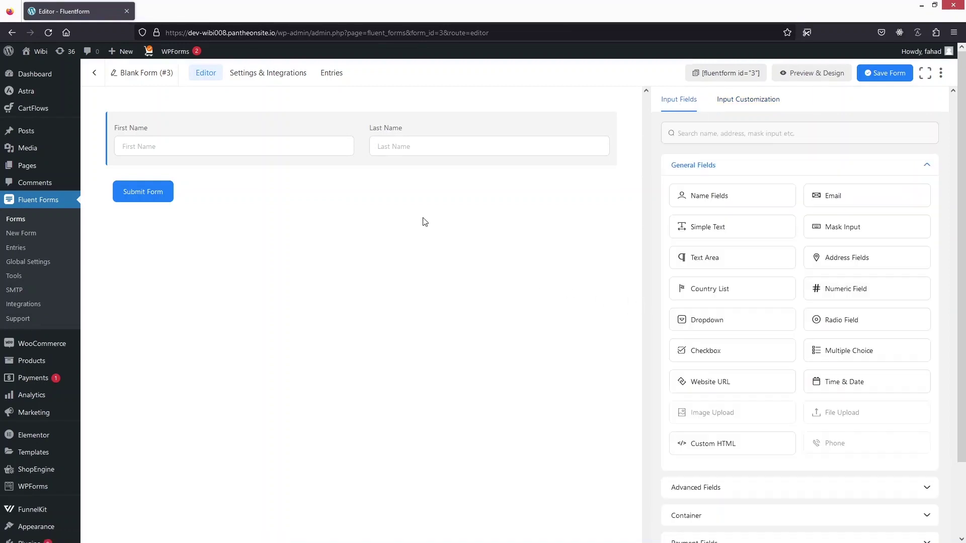
mouse_move(362, 166)
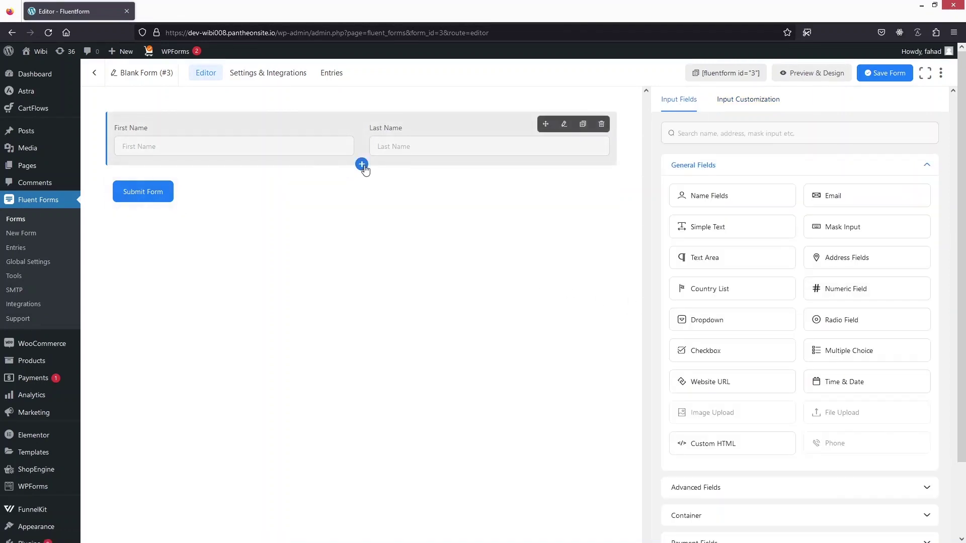
click(362, 165)
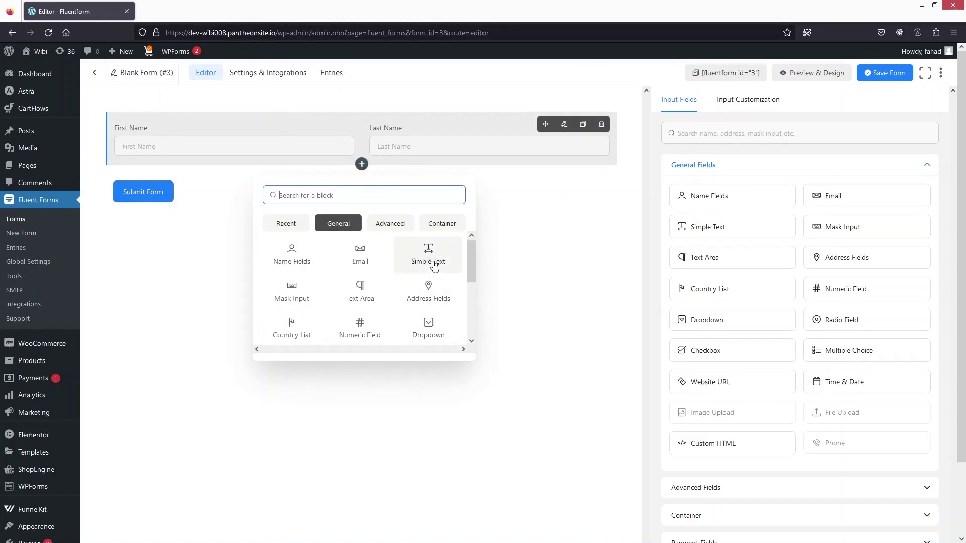
click(397, 267)
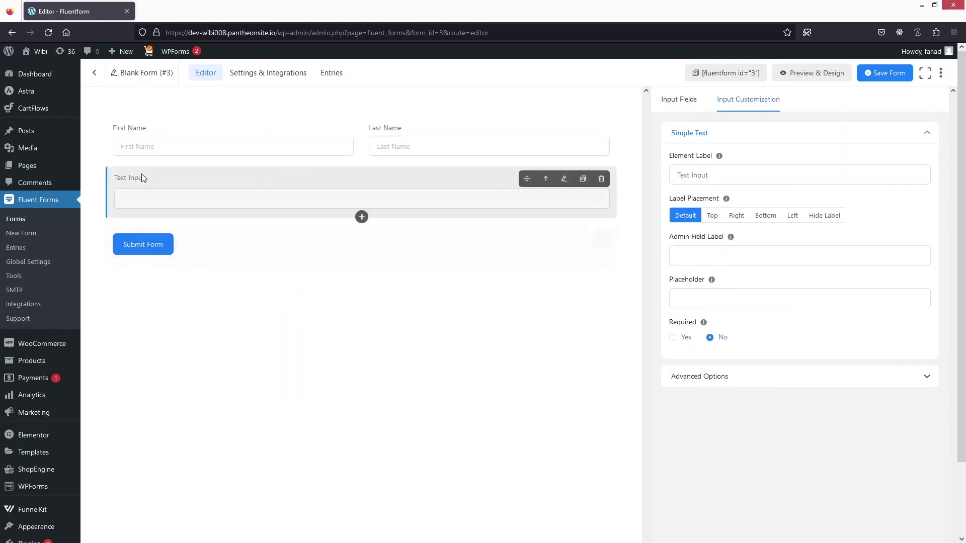
drag(710, 175, 653, 173)
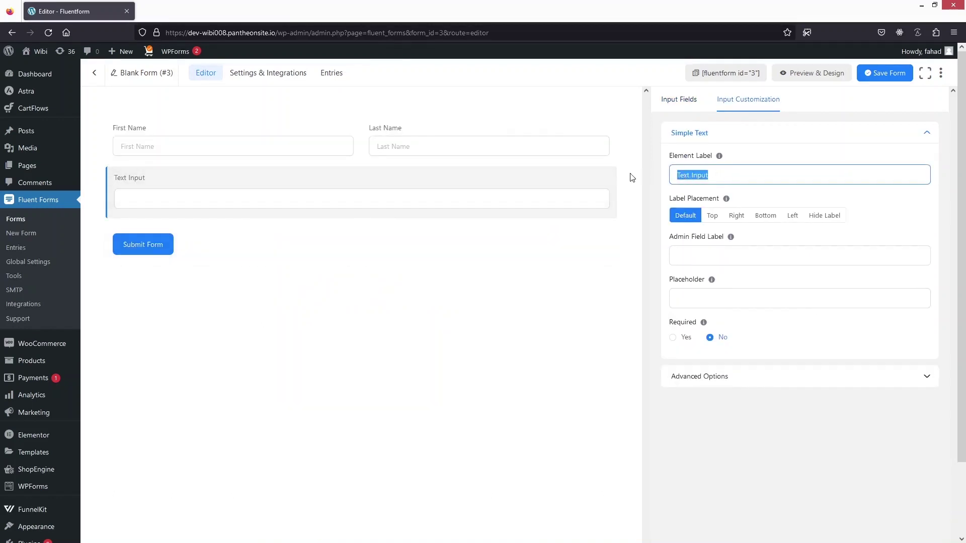
text(Phone)
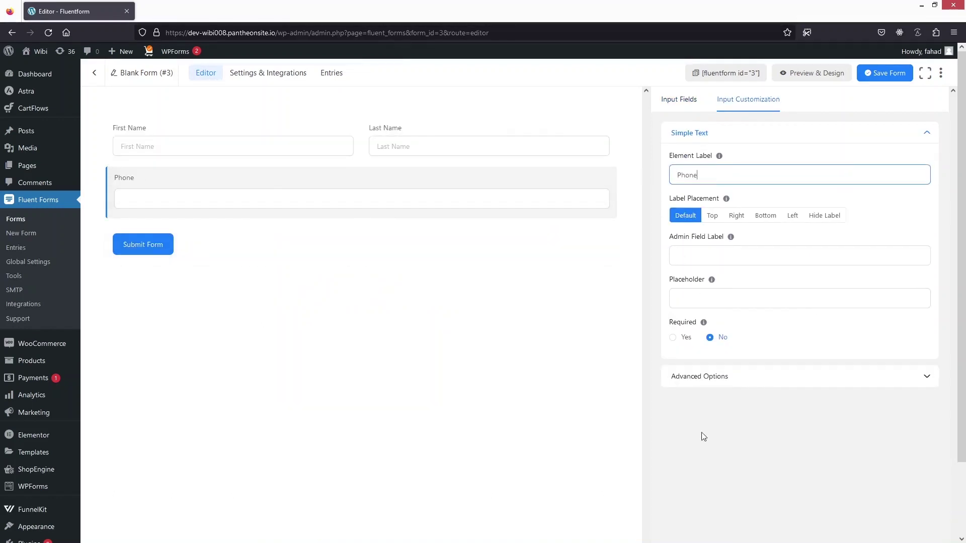
Make Phone required with placeholder 'Write down your phone number'
click(673, 338)
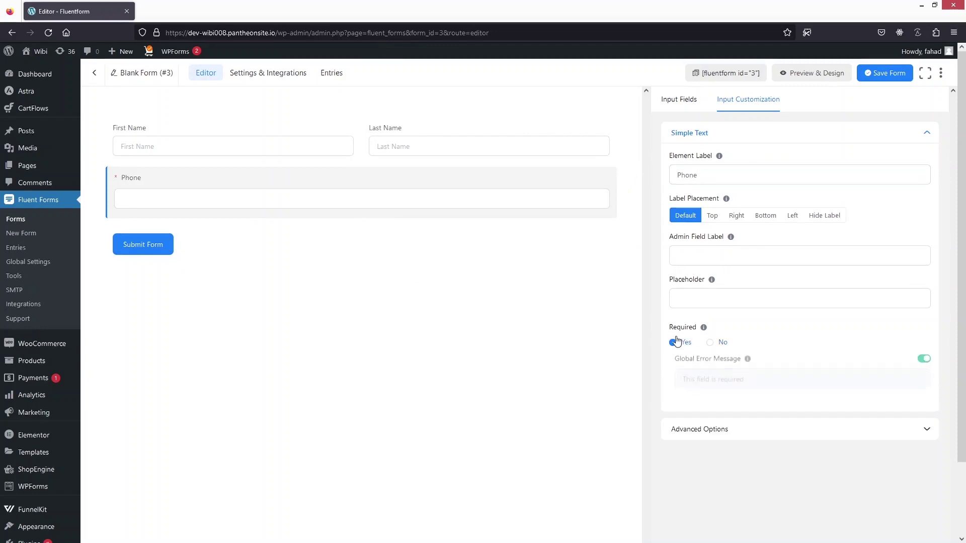
click(701, 300)
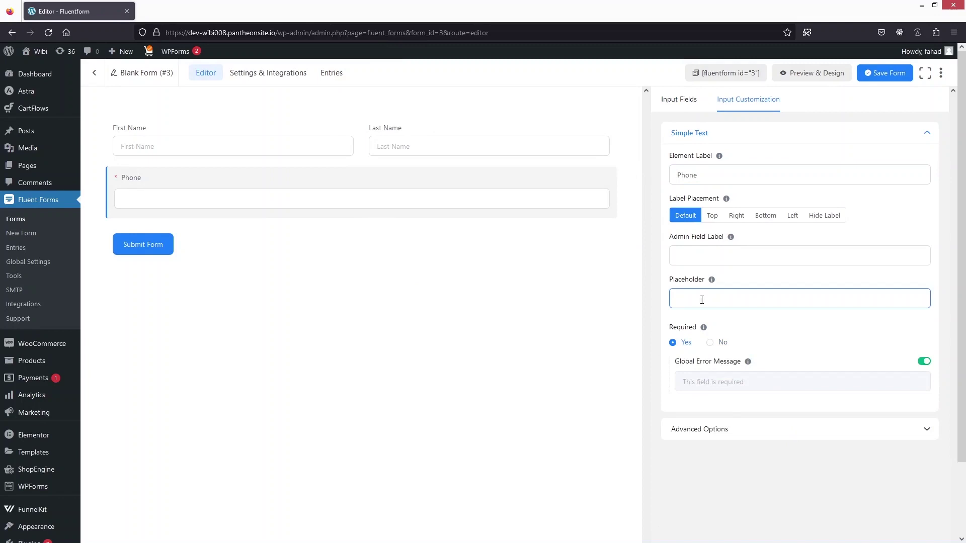
text(Wrhite down your phone number)
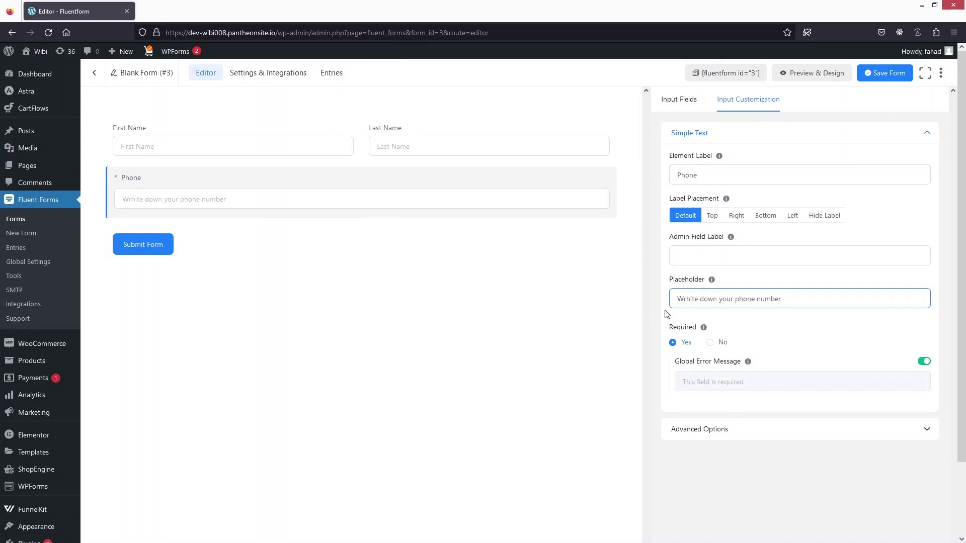
click(690, 299)
key(BackSpace)
Search 'email' and add an Email field below Phone, marked Required
click(361, 218)
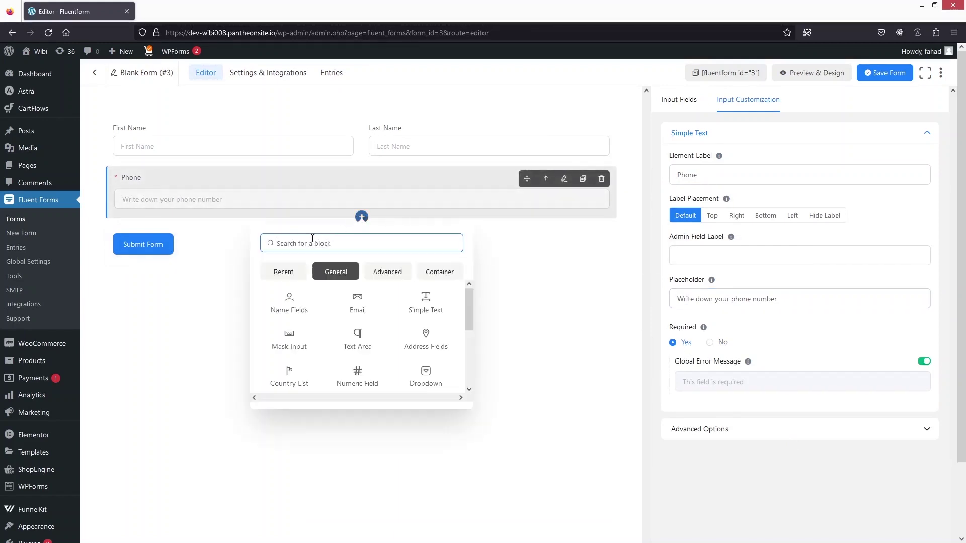
text(email)
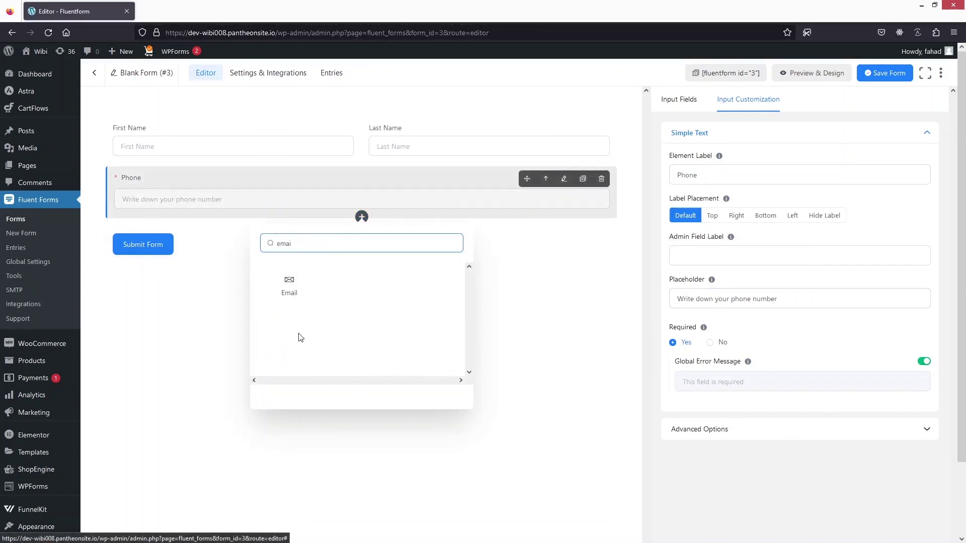
click(289, 288)
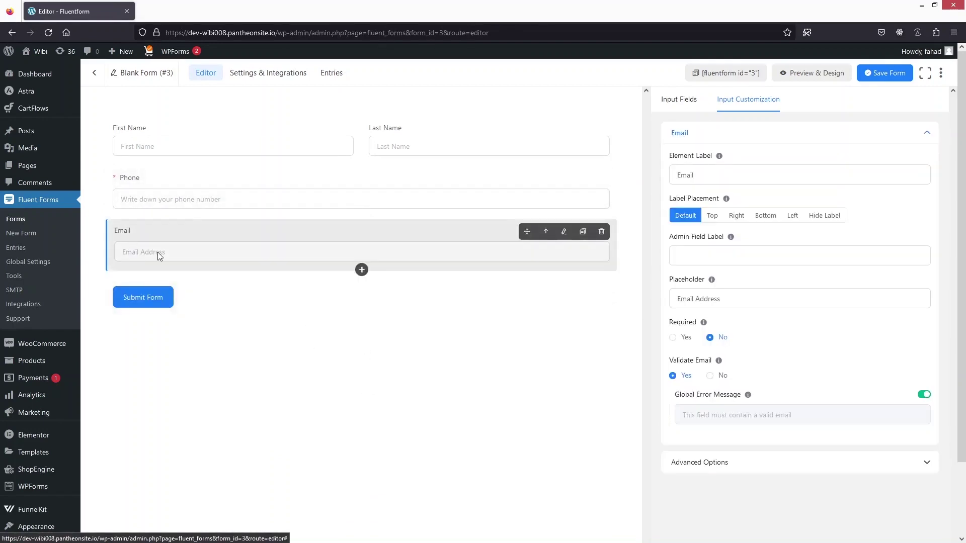
click(672, 342)
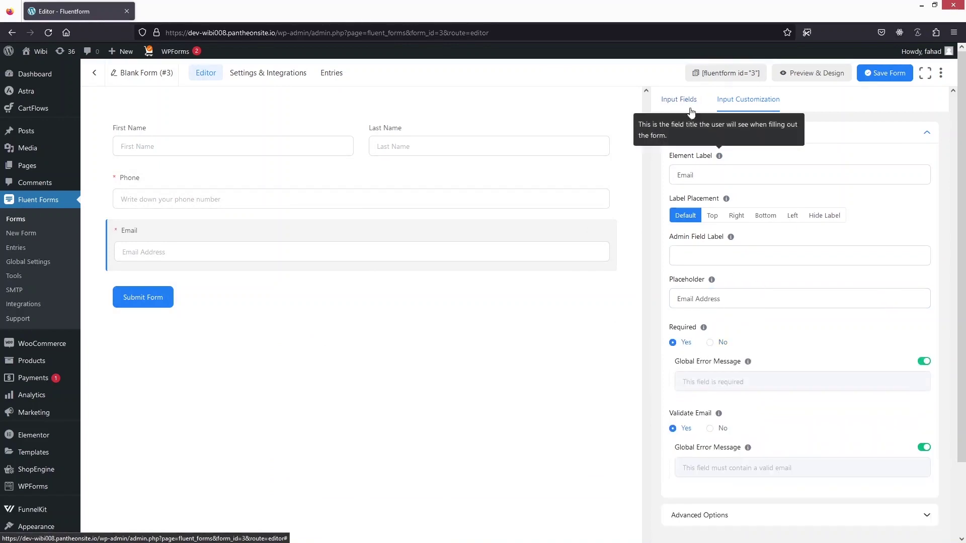
mouse_move(730, 236)
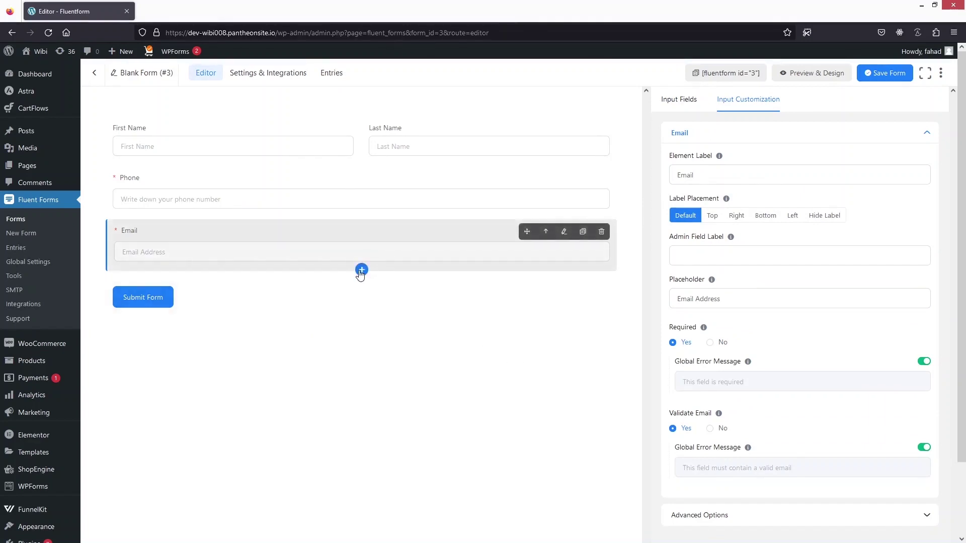
Add a Dropdown below Email and set its second option to 'Female'
click(361, 271)
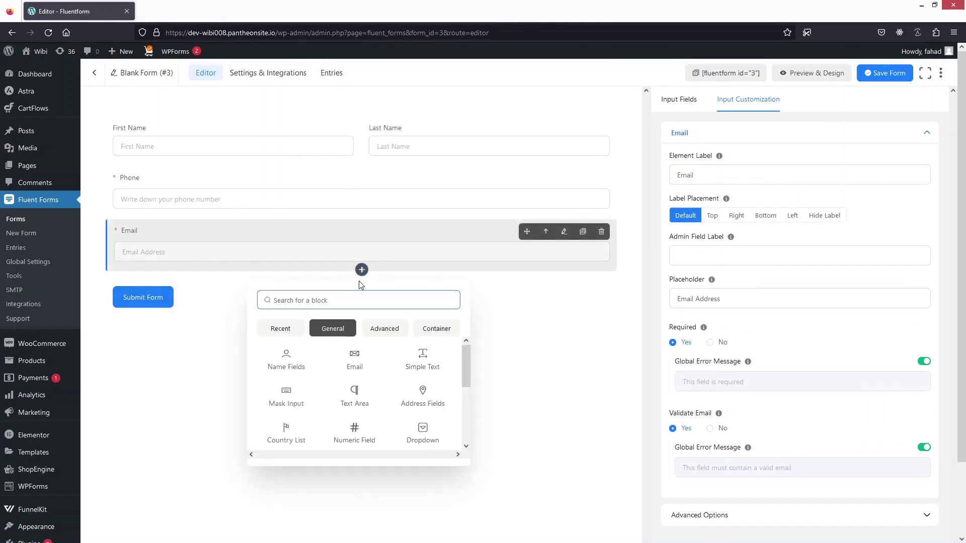
text(dr)
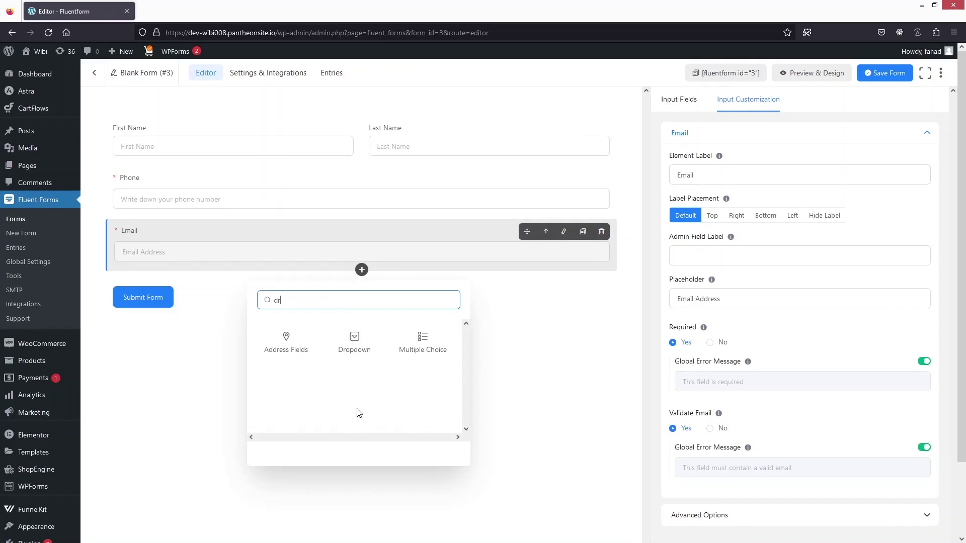
click(354, 345)
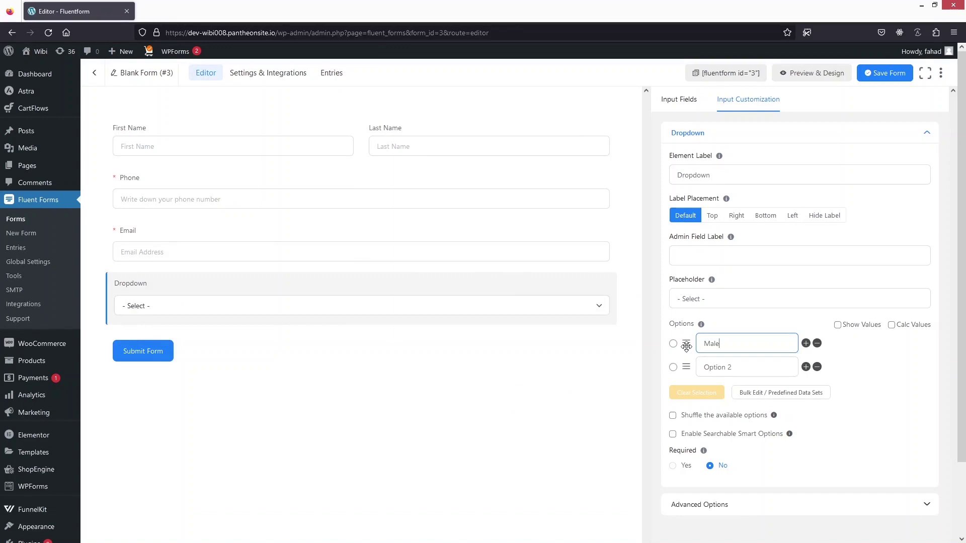
triple_click(742, 372)
text(Female)
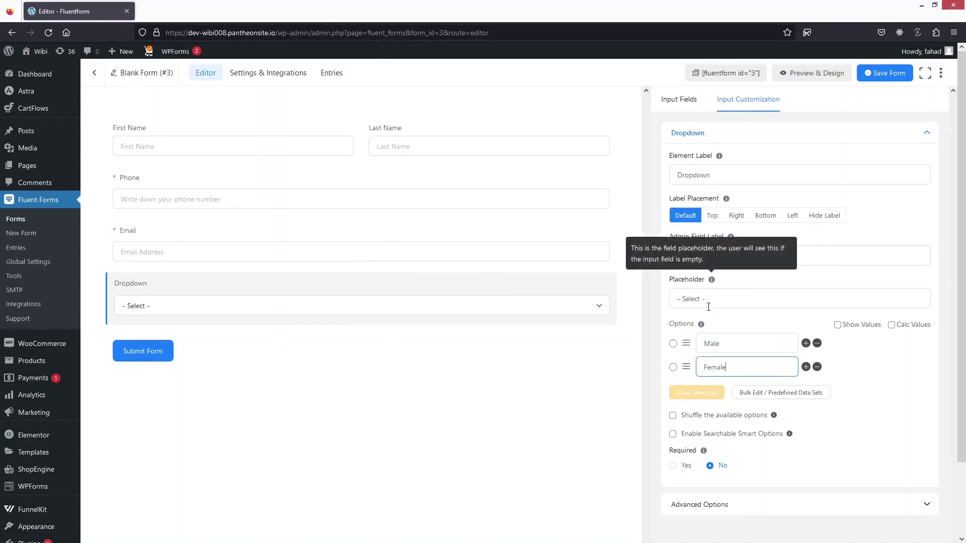
click(800, 298)
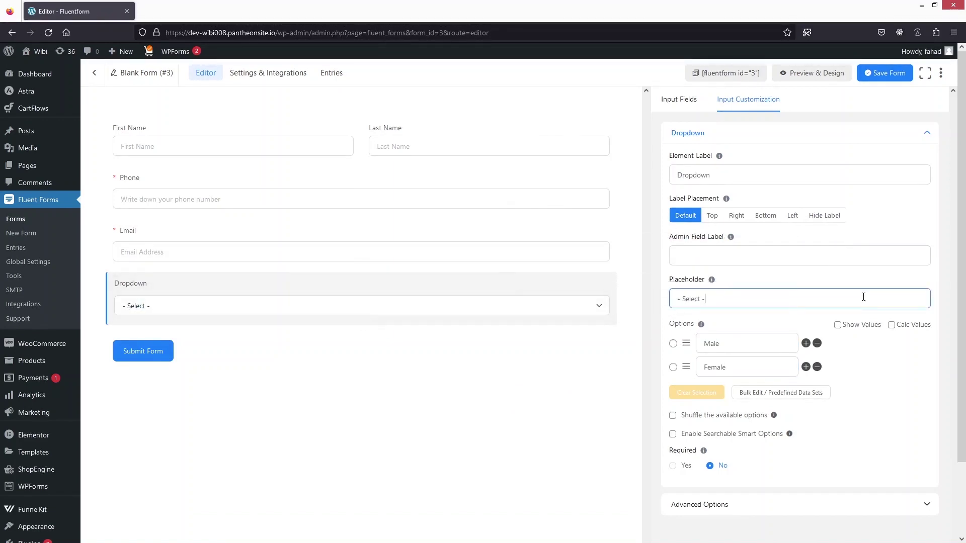
Make the dropdown required and relabel it 'Gender'
click(672, 465)
click(758, 181)
drag(743, 181, 626, 187)
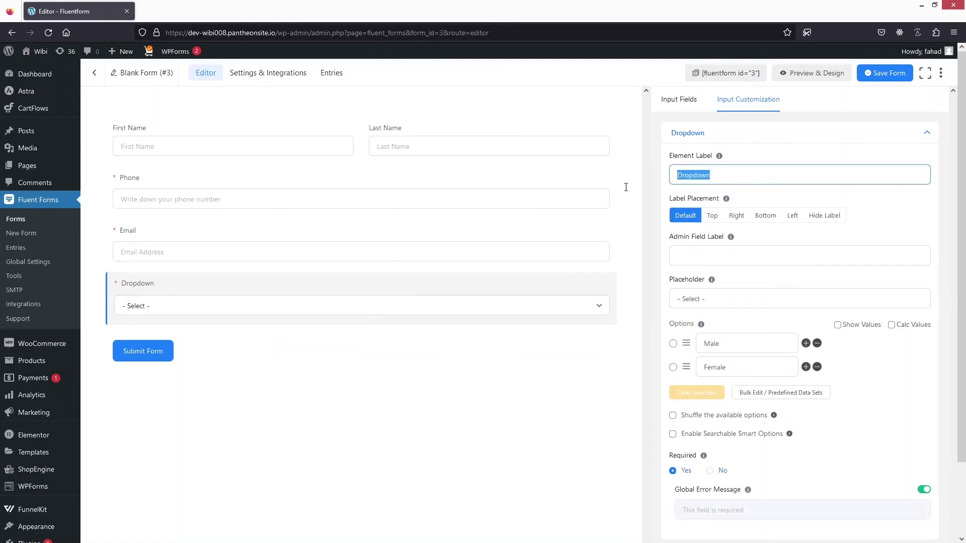
text(Gender)
click(601, 311)
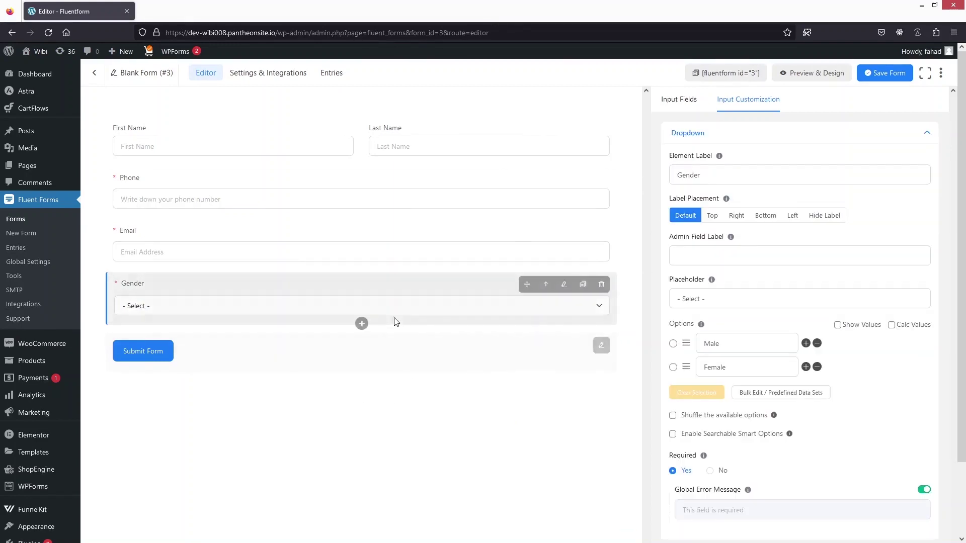
Search 'Dro' and add a new Dropdown field below Gender
click(361, 324)
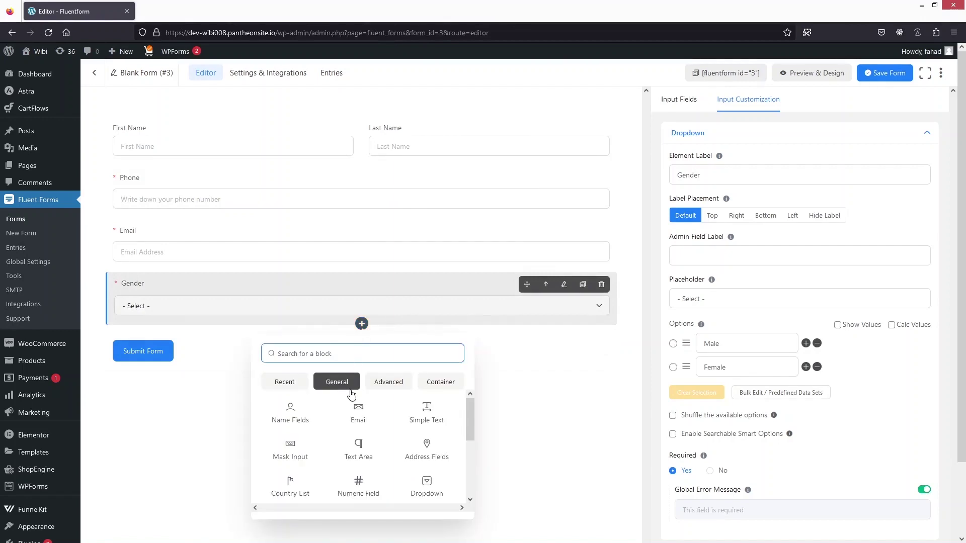
text(Dro[e)
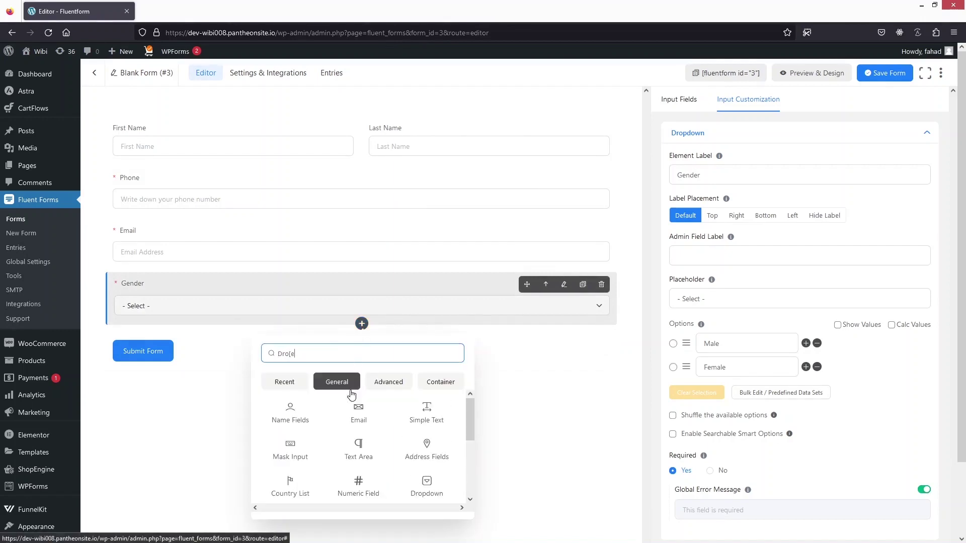
key(BackSpace)
key(BackSpace)
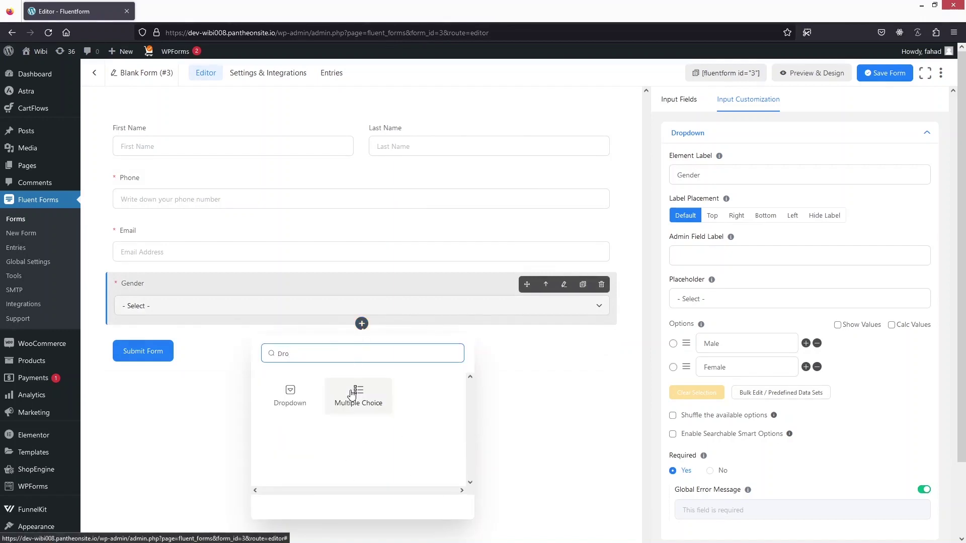
click(288, 395)
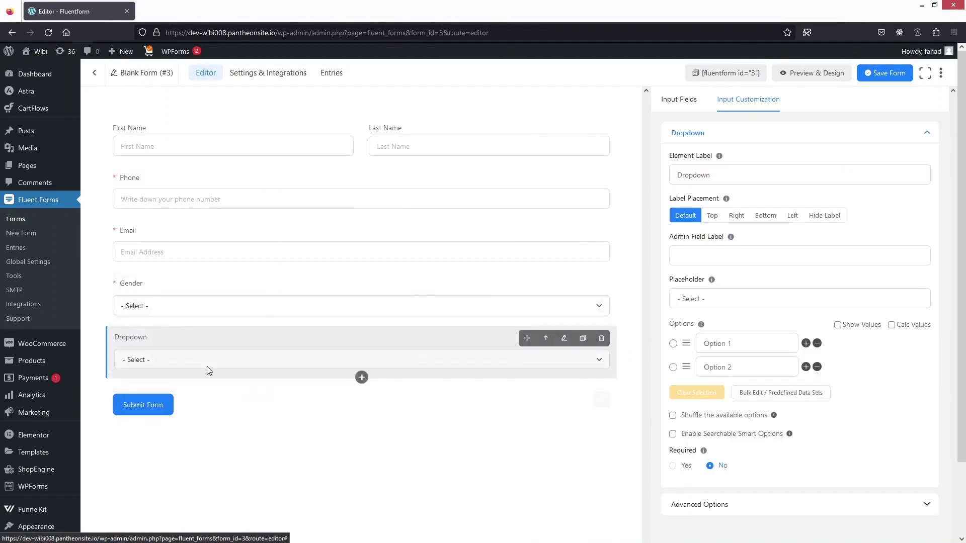
Set the dropdown options to 'Buy 1 -200$' and 'Buy 2 - 350$', removing an extra option
click(702, 346)
text(Buy 1 -200$)
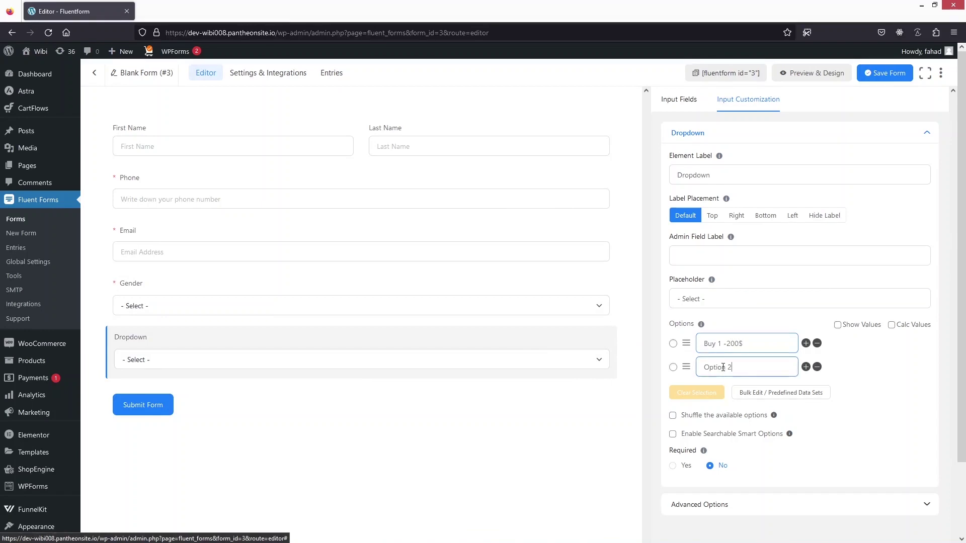
click(723, 367)
key(BackSpace)
key(BackSpace)
key(BackSpace)
key(BackSpace)
key(BackSpace)
key(BackSpace)
key(BackSpace)
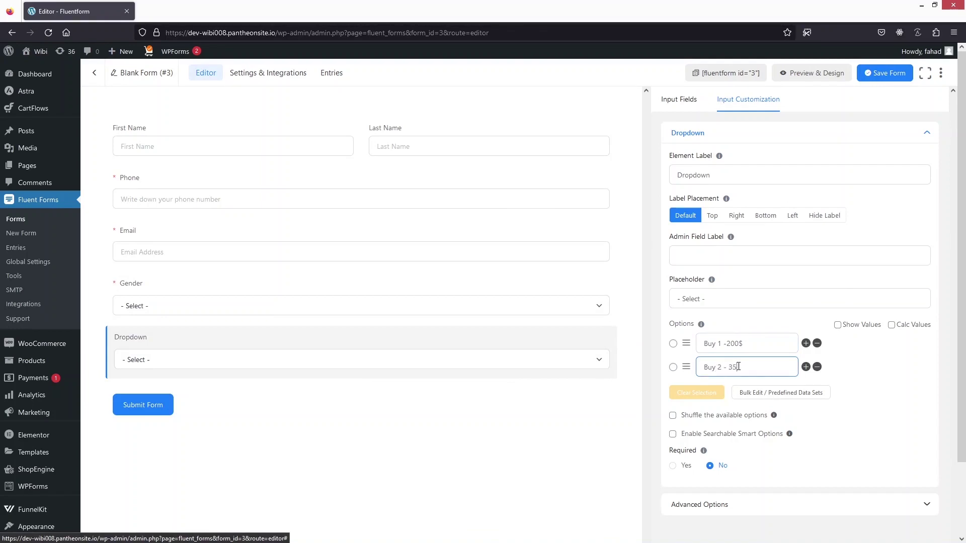
text(Buy 2 - 350$)
click(840, 394)
click(805, 367)
click(732, 387)
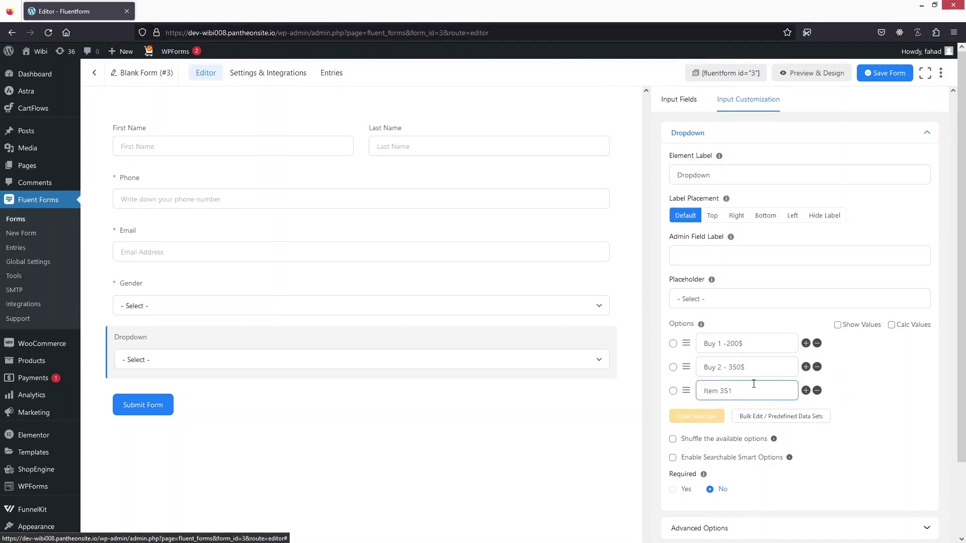
click(817, 391)
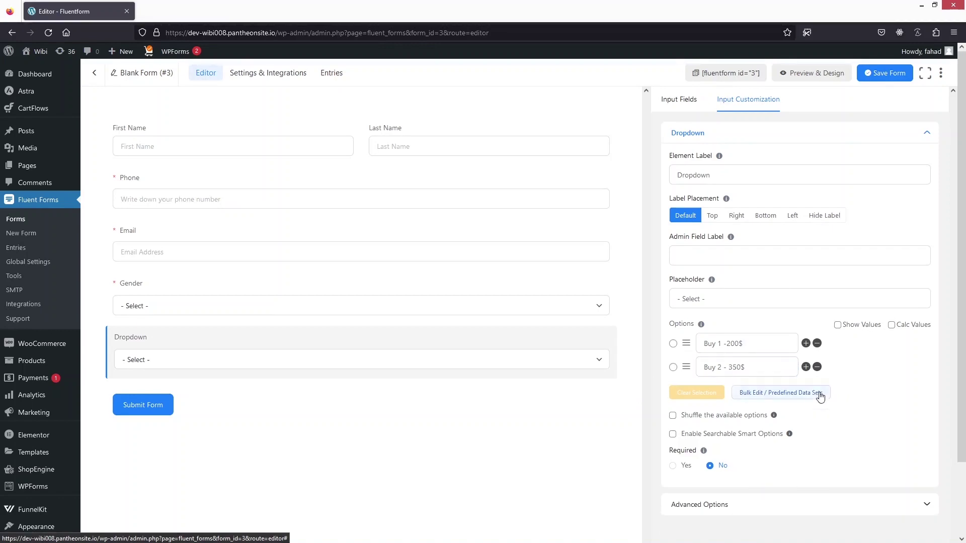
Make the dropdown required and label it 'Select Package'
click(678, 467)
drag(717, 175, 645, 169)
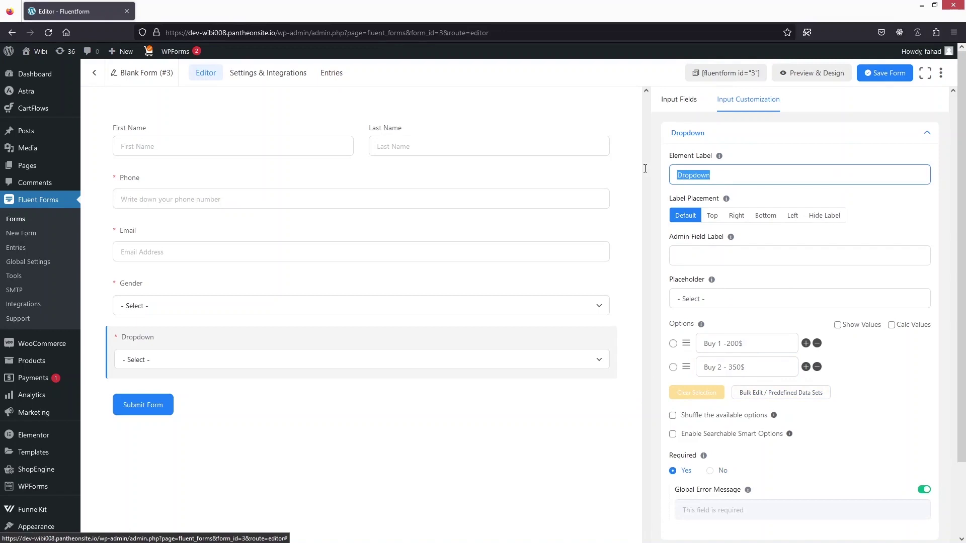
text(Select Package)
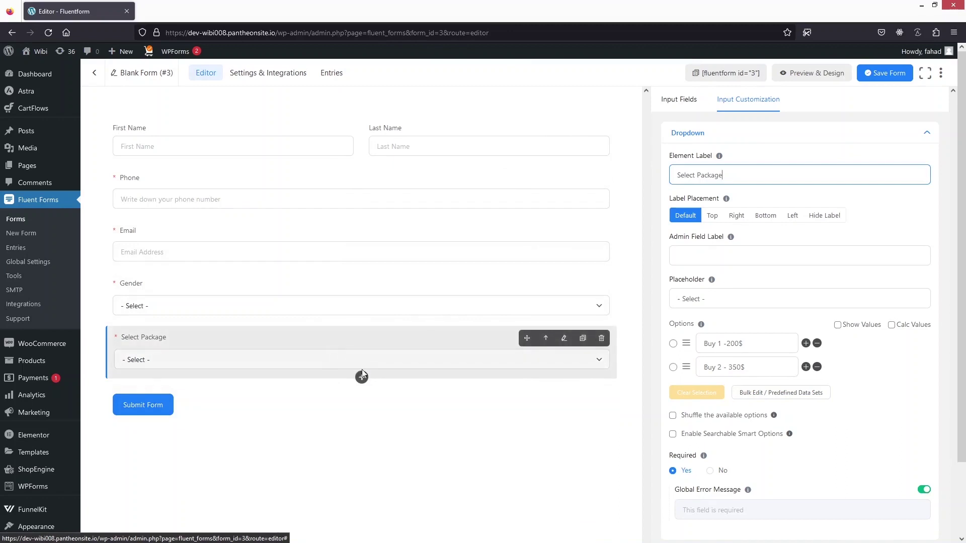
Search 'add' and insert an Address Fields block below Select Package
click(362, 379)
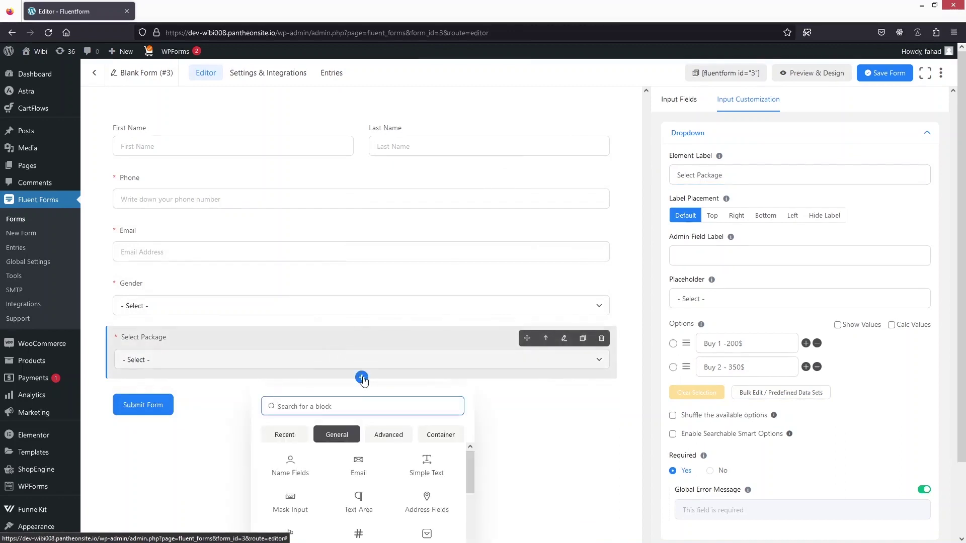
text(add)
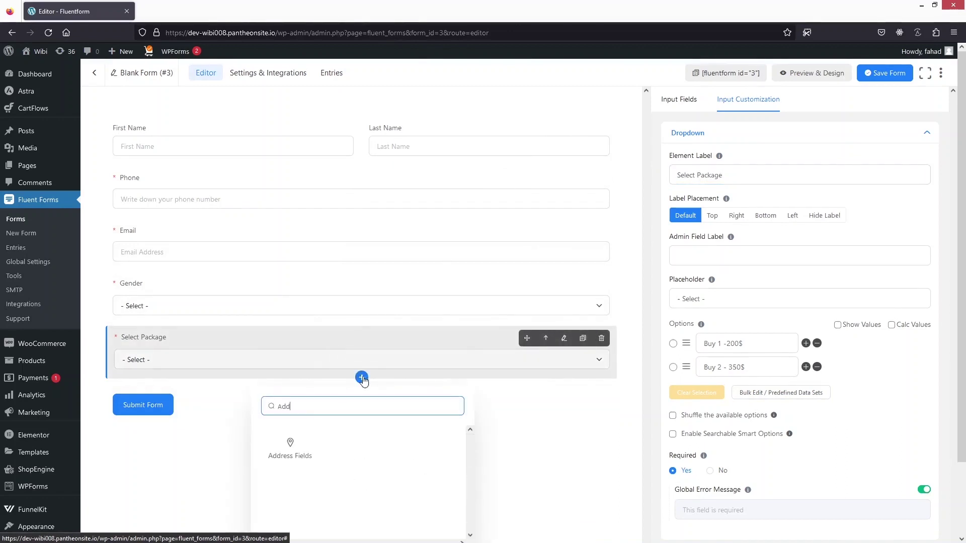
click(302, 455)
scroll(318, 361, down, 2)
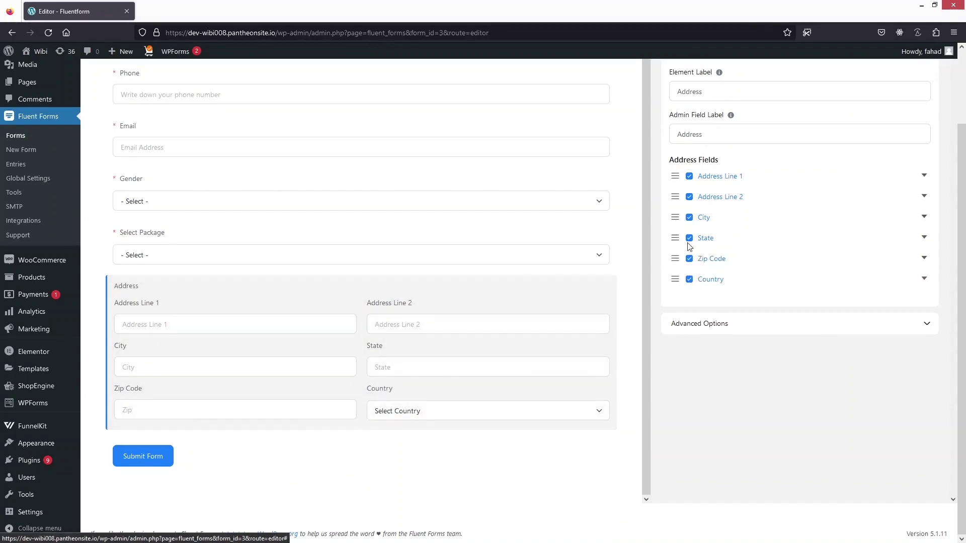
Uncheck Country, State and Address Line 2 in the address block
click(689, 279)
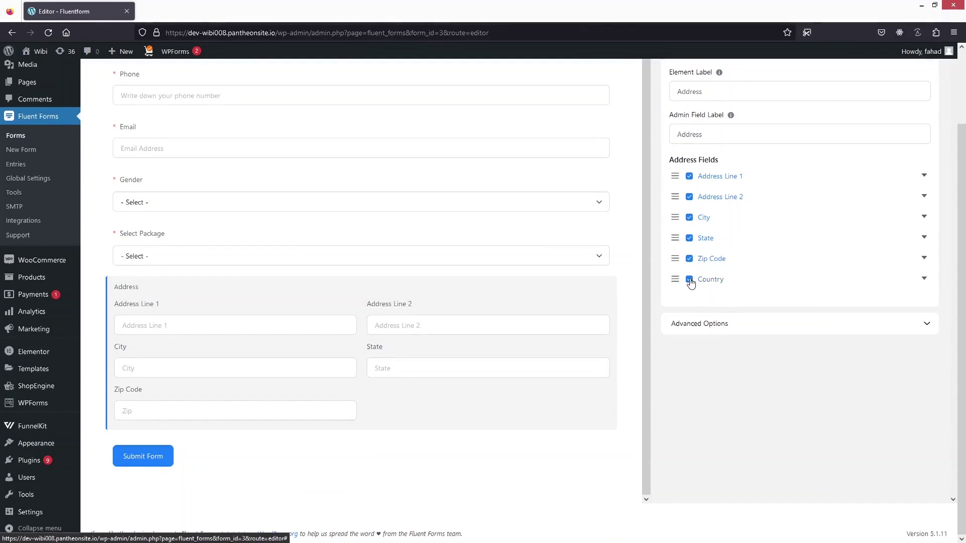
click(689, 238)
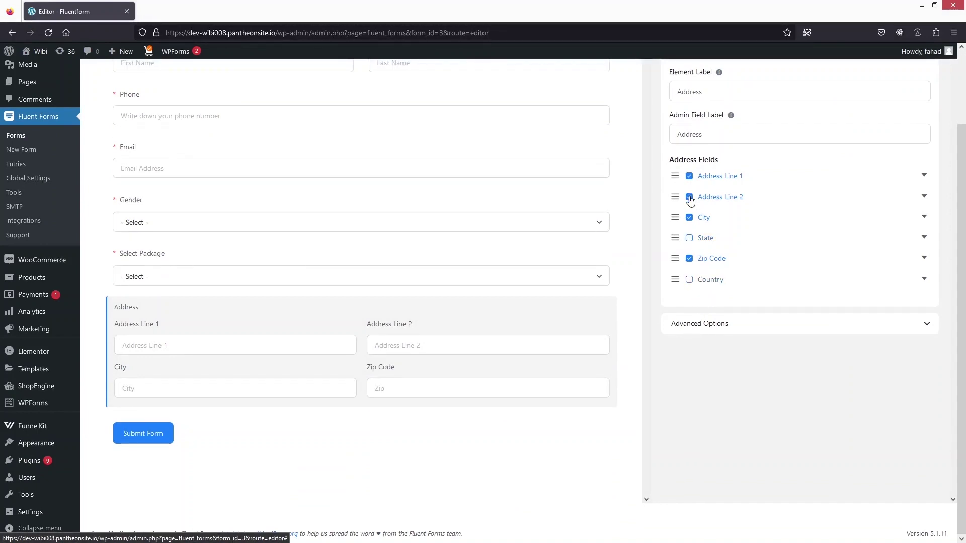
click(690, 198)
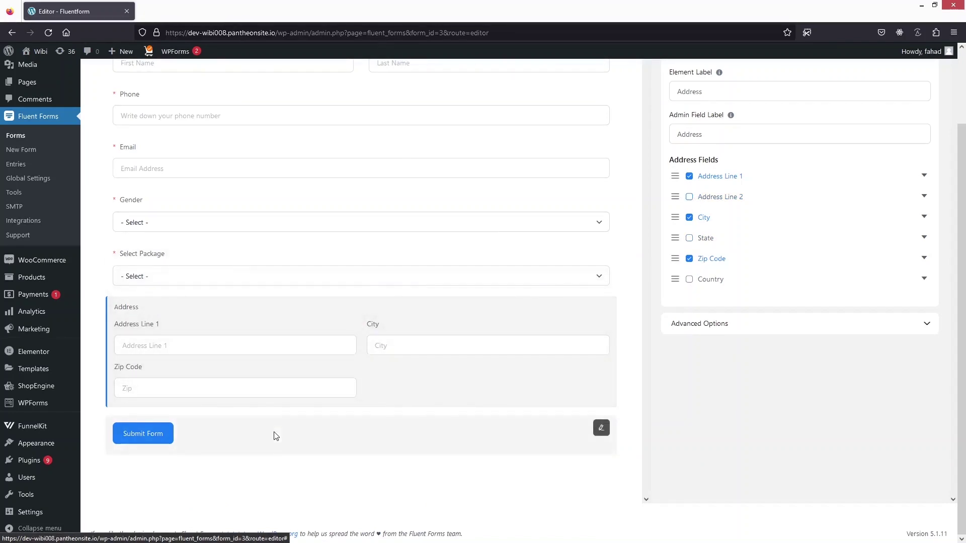
scroll(754, 280, up, 3)
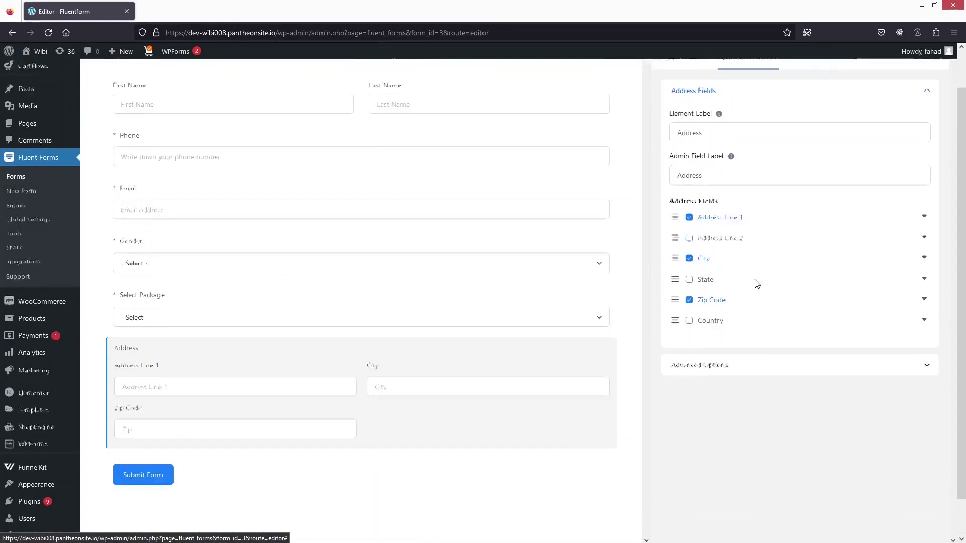
scroll(715, 174, down, 3)
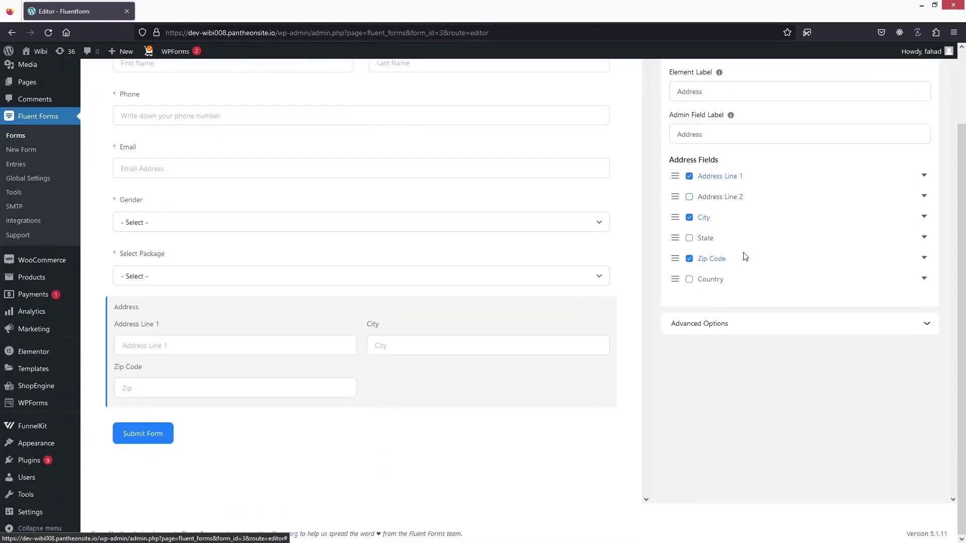
scroll(505, 415, up, 3)
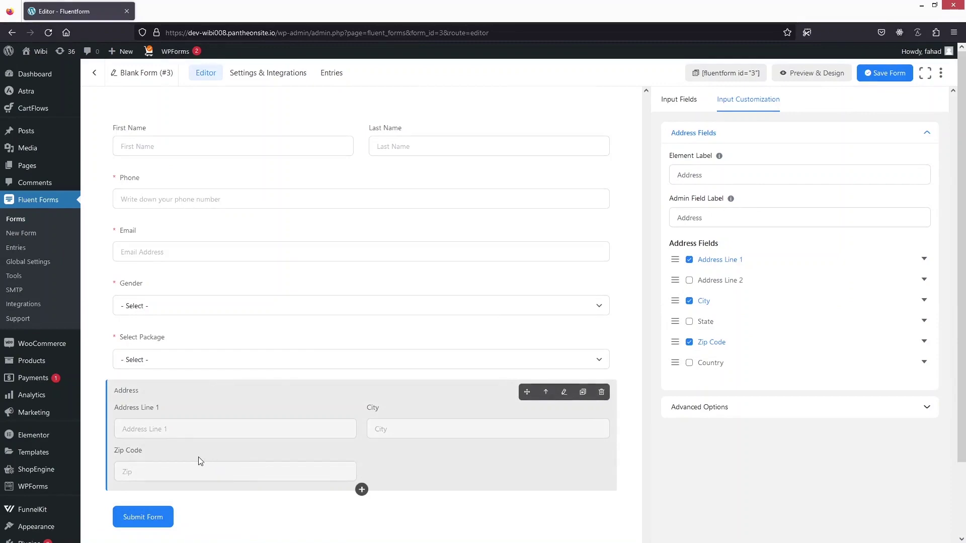
scroll(200, 457, down, 3)
Add a Checkbox below Address with only two options, YES and NO
mouse_move(361, 408)
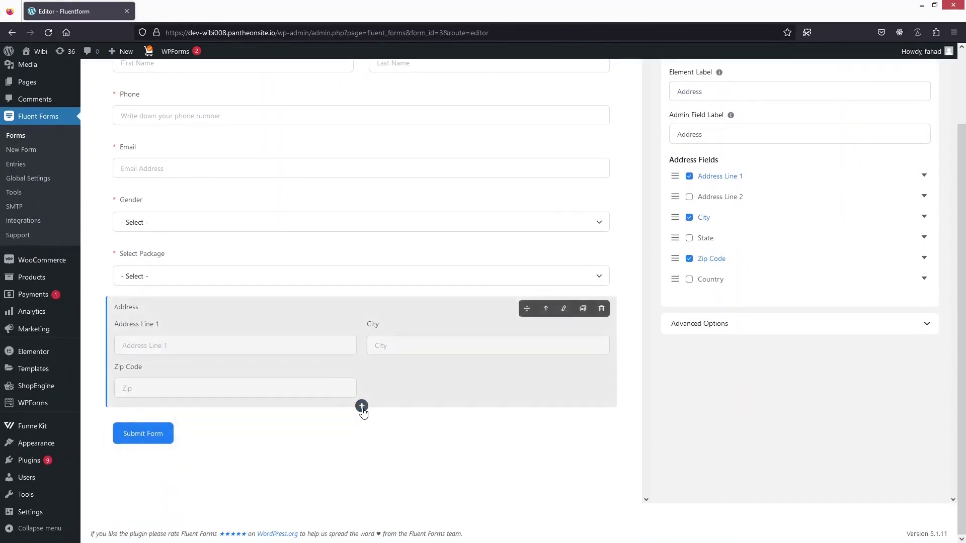
click(361, 406)
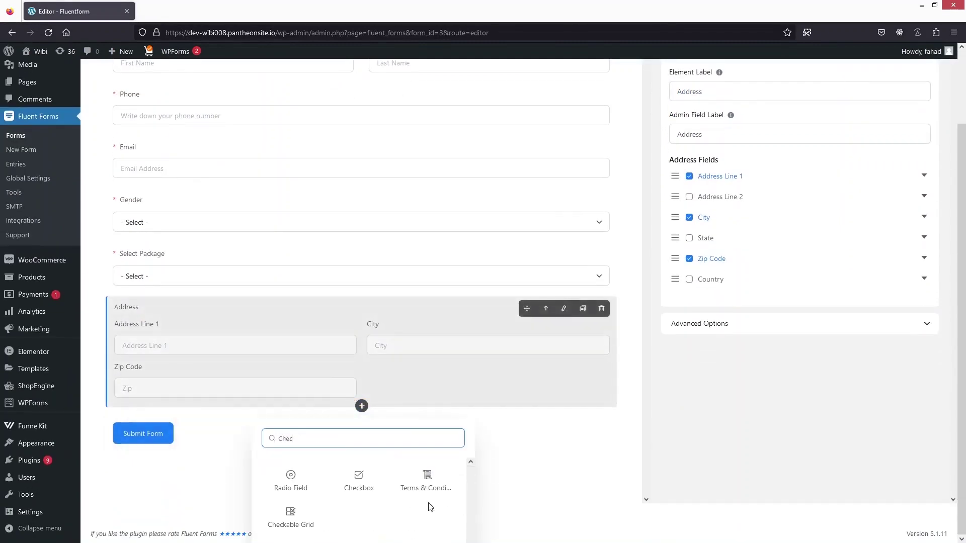
click(367, 492)
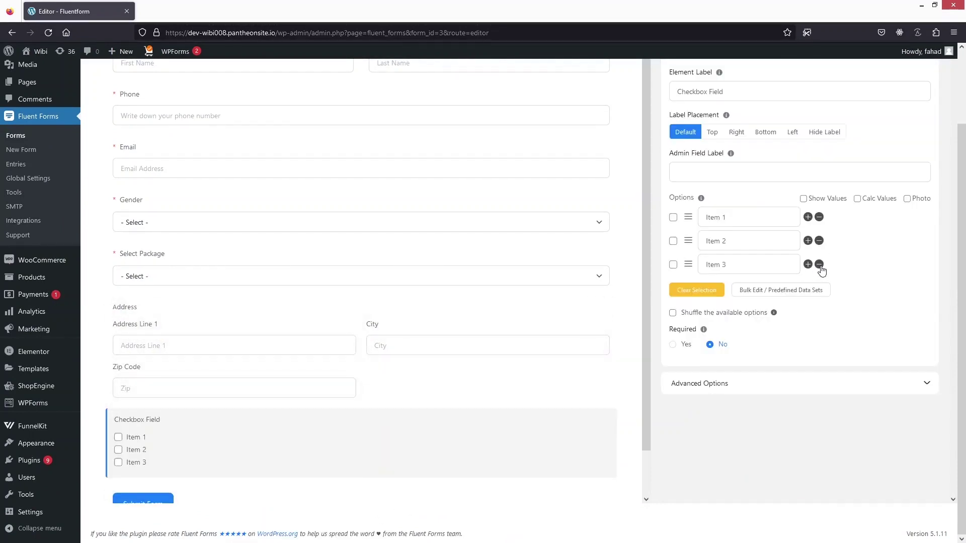
click(818, 266)
click(743, 220)
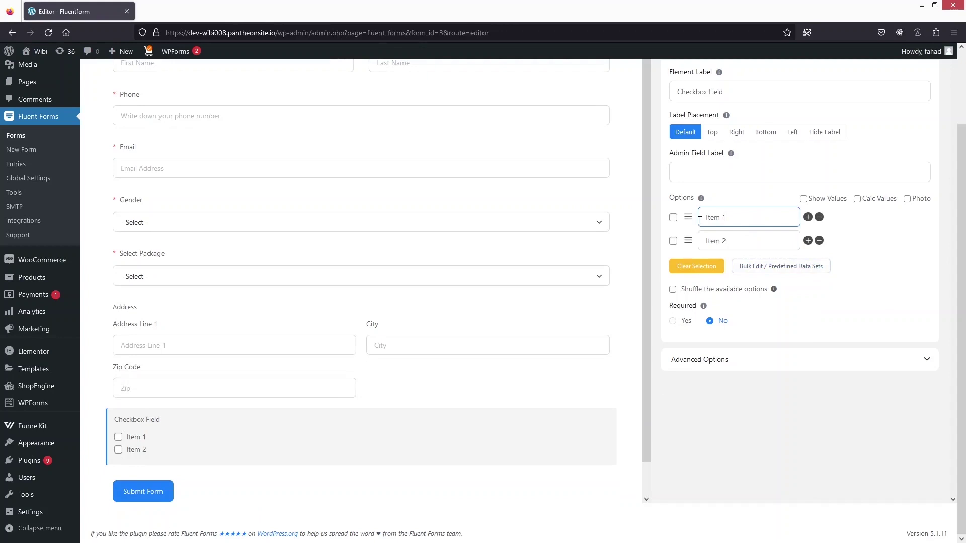
key(ctrl+a)
text(YES)
click(726, 236)
key(ctrl+a)
text(NO)
Label the checkbox 'Will you be able to deliver within a week?' and make it required
scroll(728, 234, up, 2)
drag(724, 175, 648, 181)
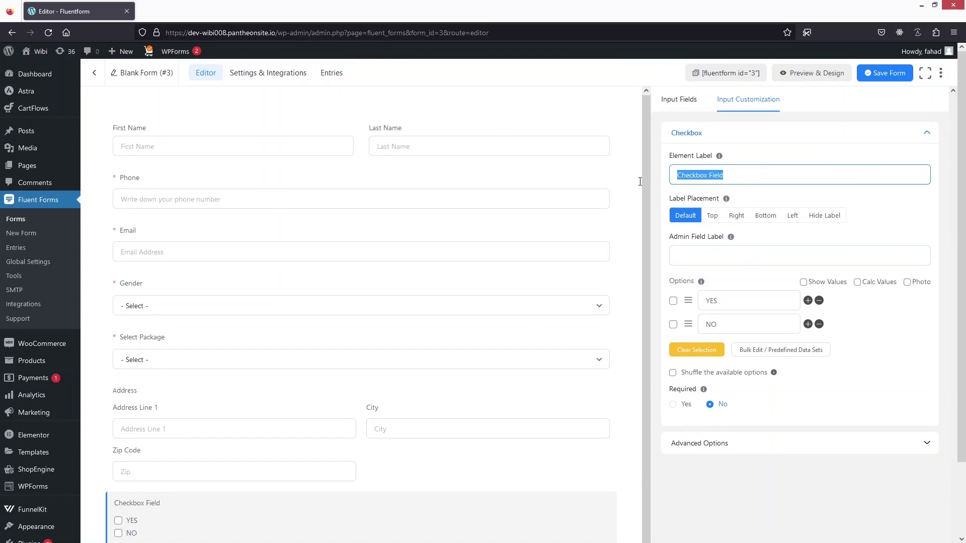
key(BackSpace)
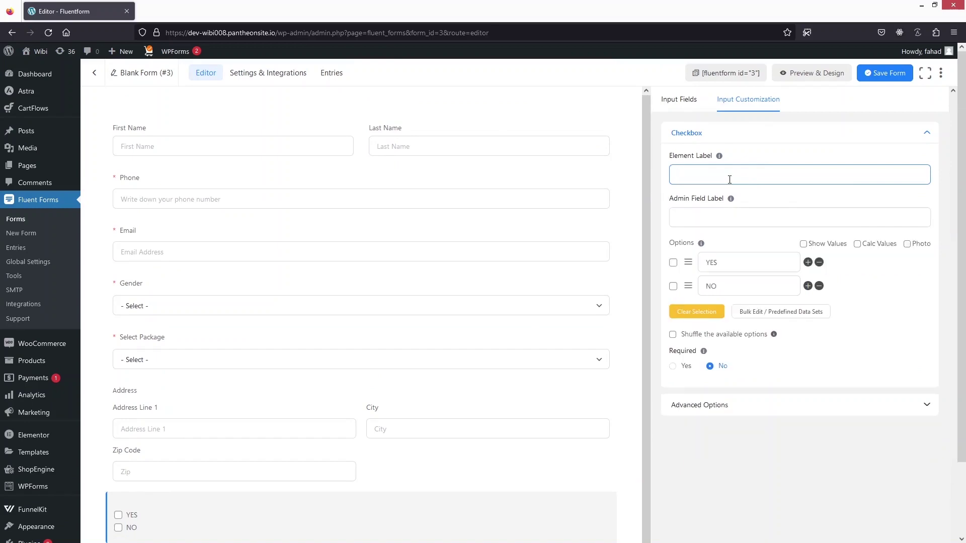
text(Will you be able to deliver within a week?)
scroll(454, 421, down, 2)
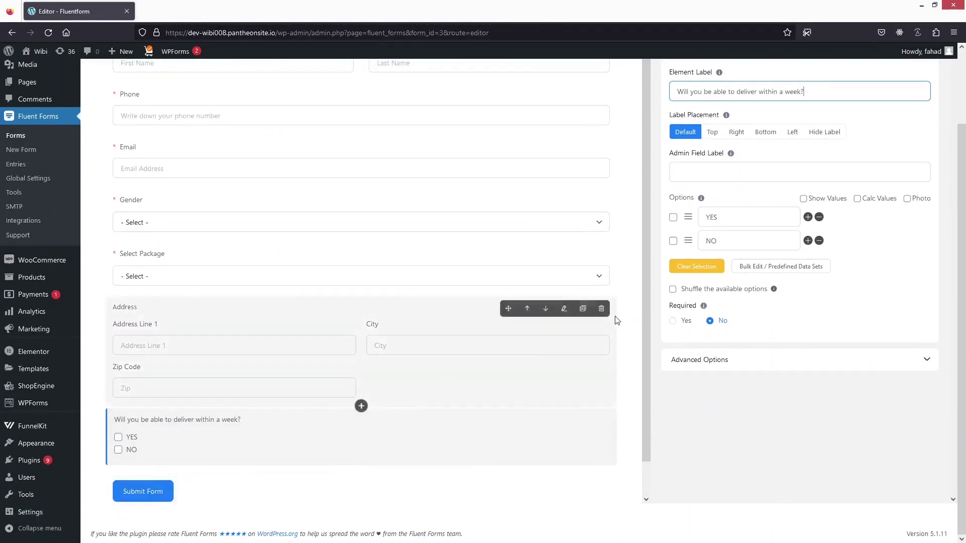
click(673, 321)
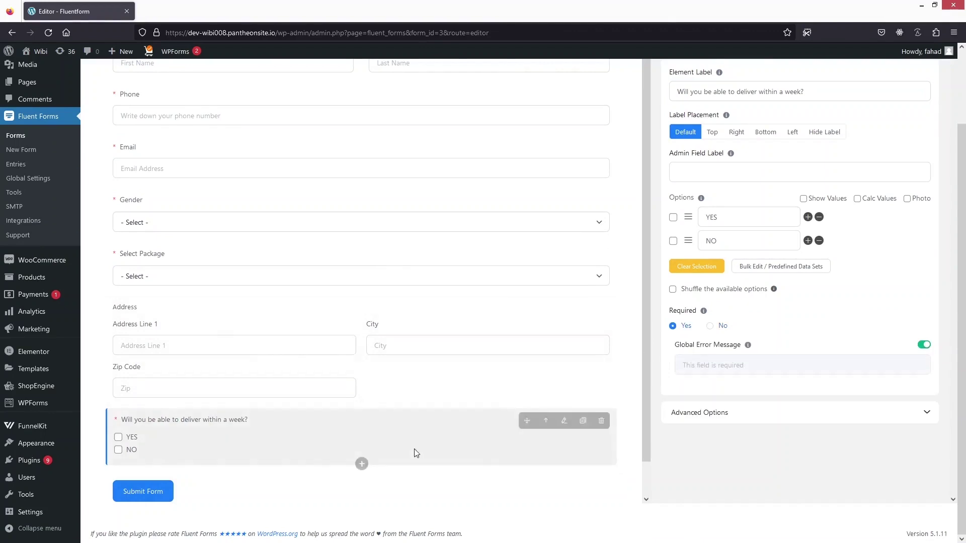
click(158, 492)
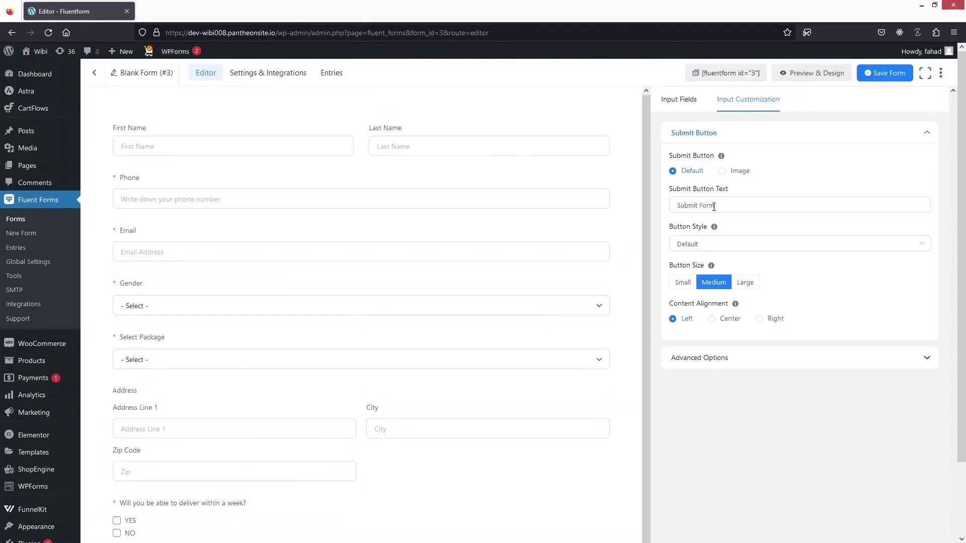
Change the Submit Button Text to 'SEND MY ORDER'
click(744, 203)
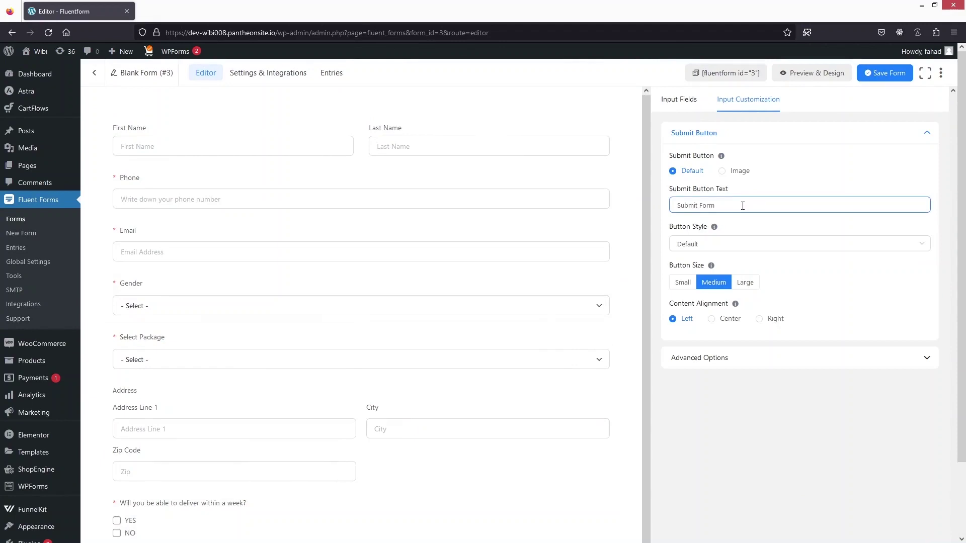
key(ctrl+a)
key(BackSpace)
scroll(647, 134, down, 2)
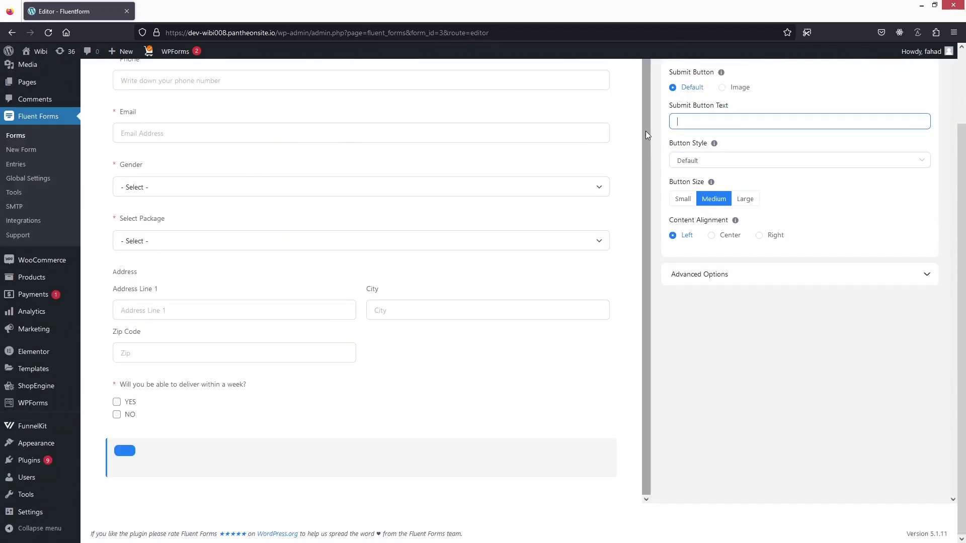
text(Send)
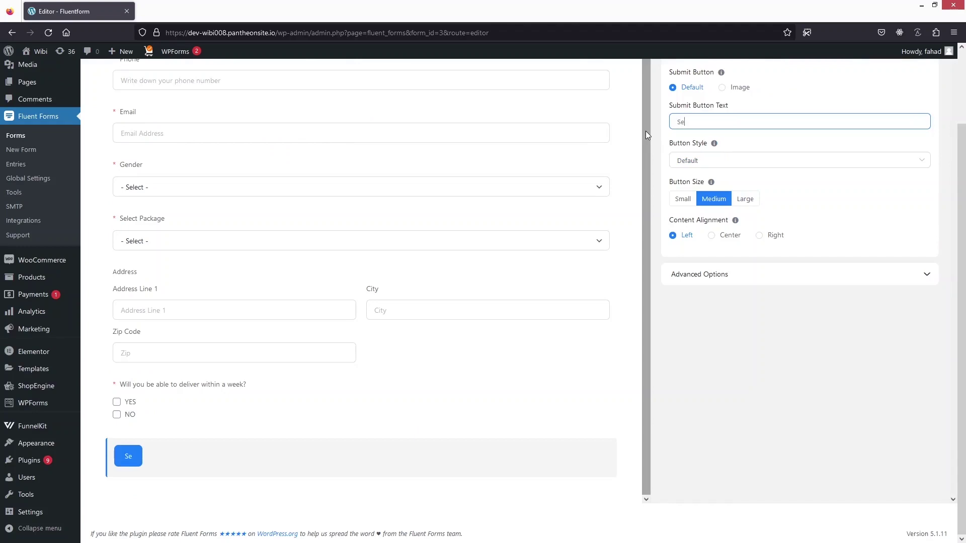
key(BackSpace)
key(BackSpace)
key(BackSpace)
key(BackSpace)
text(SEND MY O)
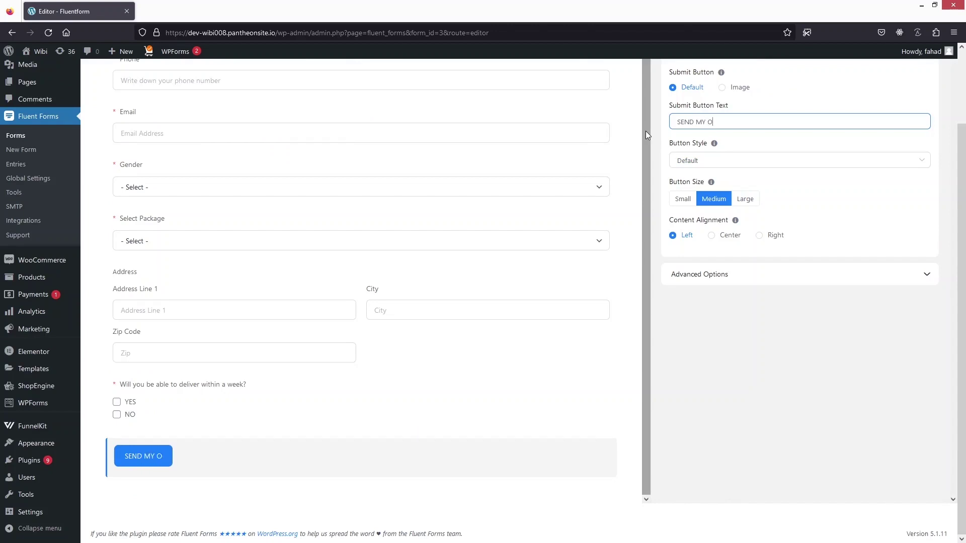
text(RDER)
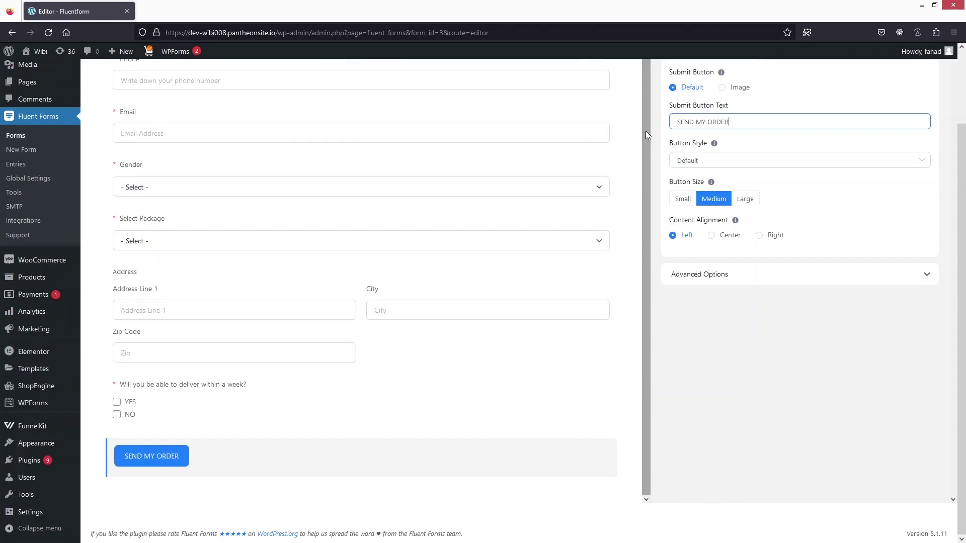
Set the button style to Green and keep the button size Medium
click(766, 160)
click(729, 238)
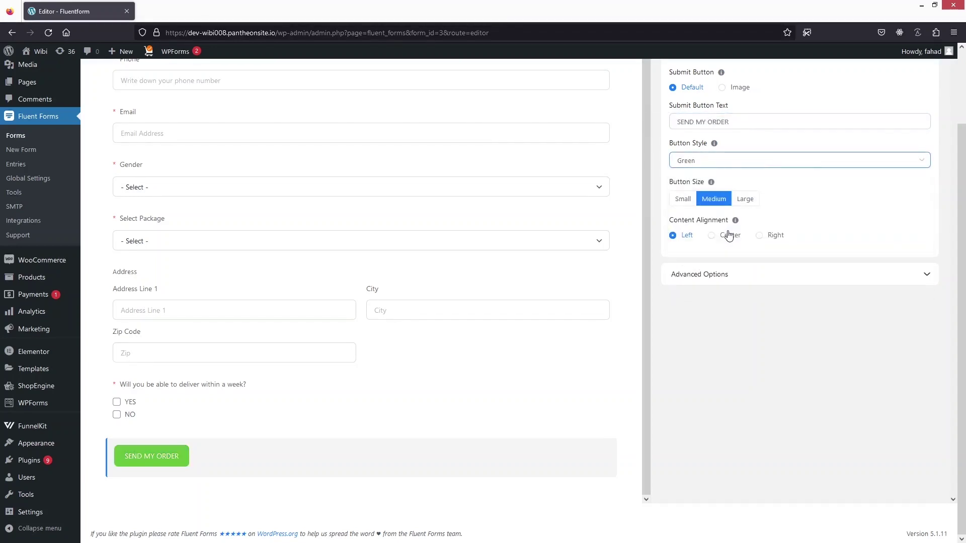
click(745, 198)
click(681, 201)
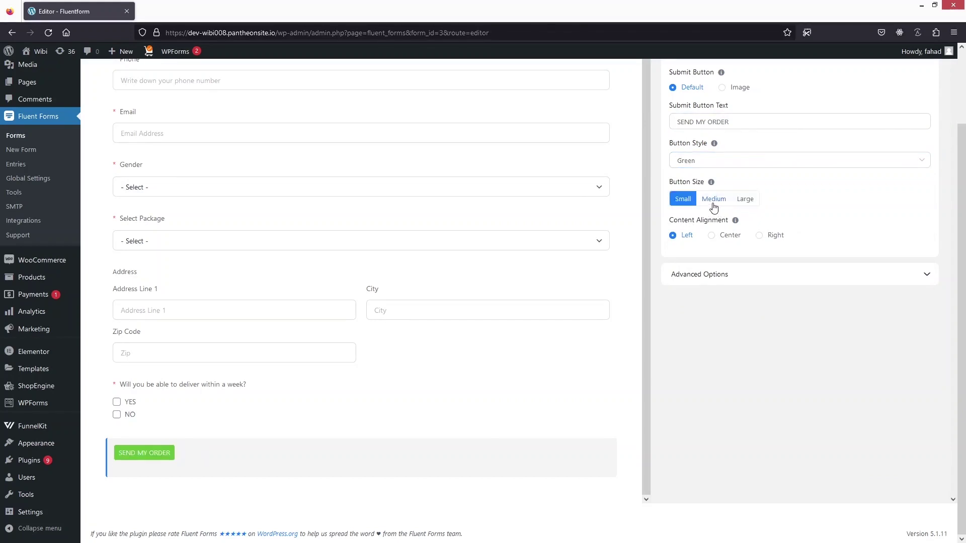
click(714, 201)
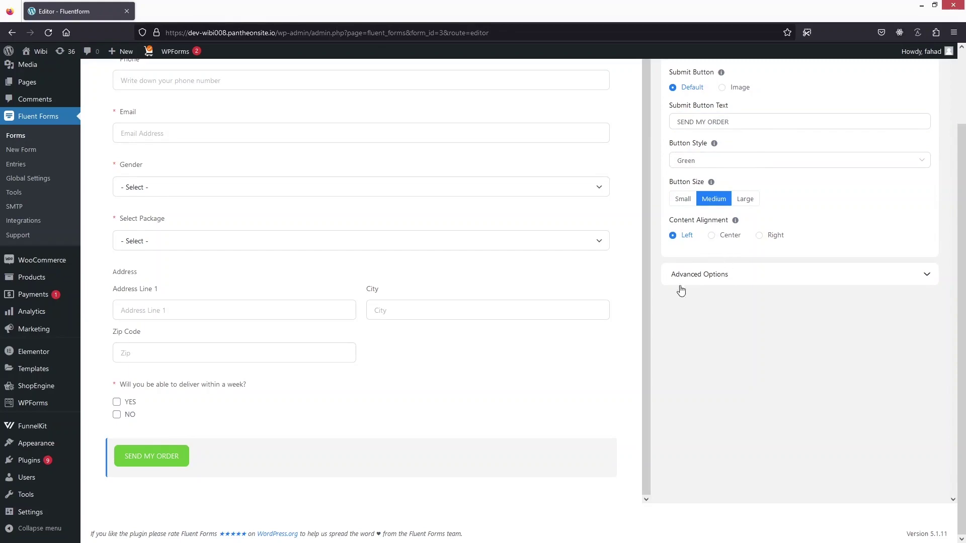
scroll(745, 271, up, 2)
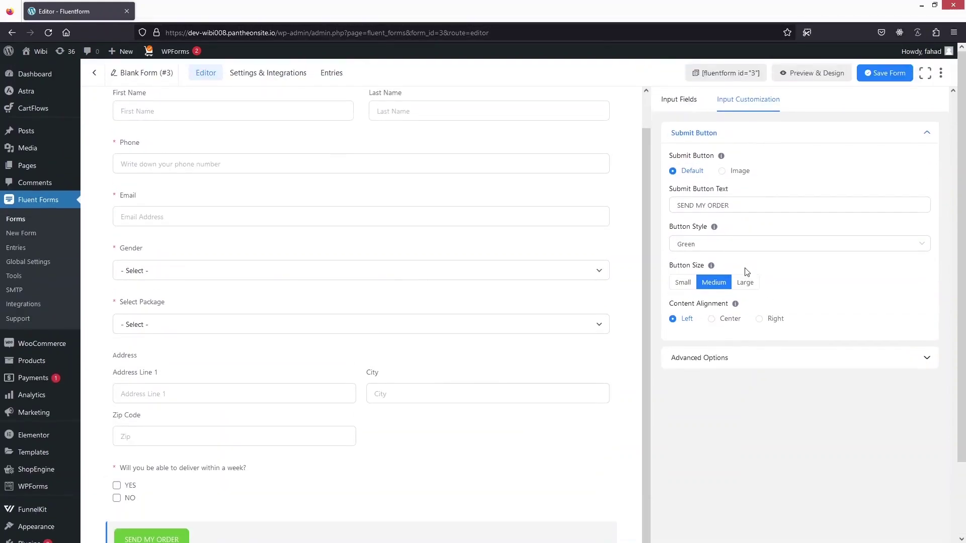
scroll(740, 275, down, 2)
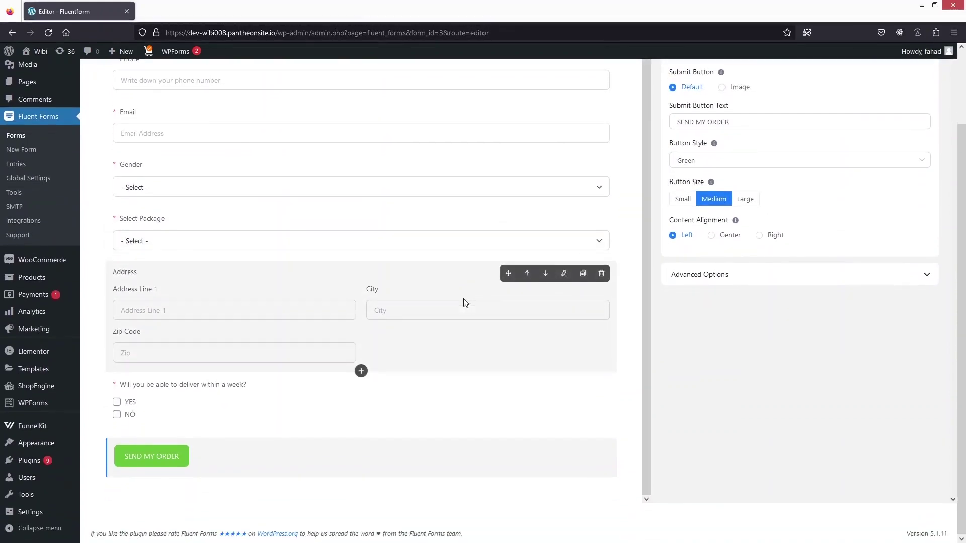
scroll(467, 285, up, 3)
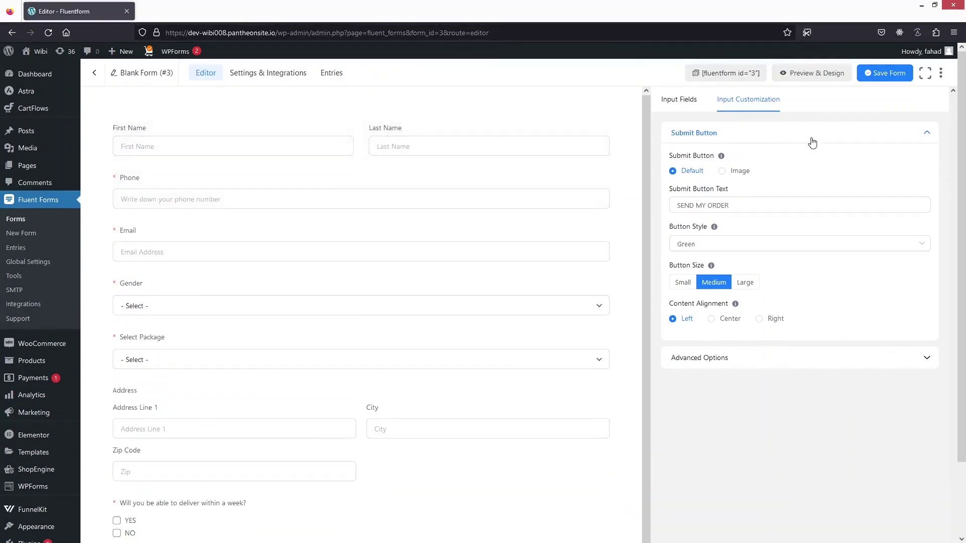
Save the form and review its Email Notifications and Conditional Confirmations settings
click(885, 73)
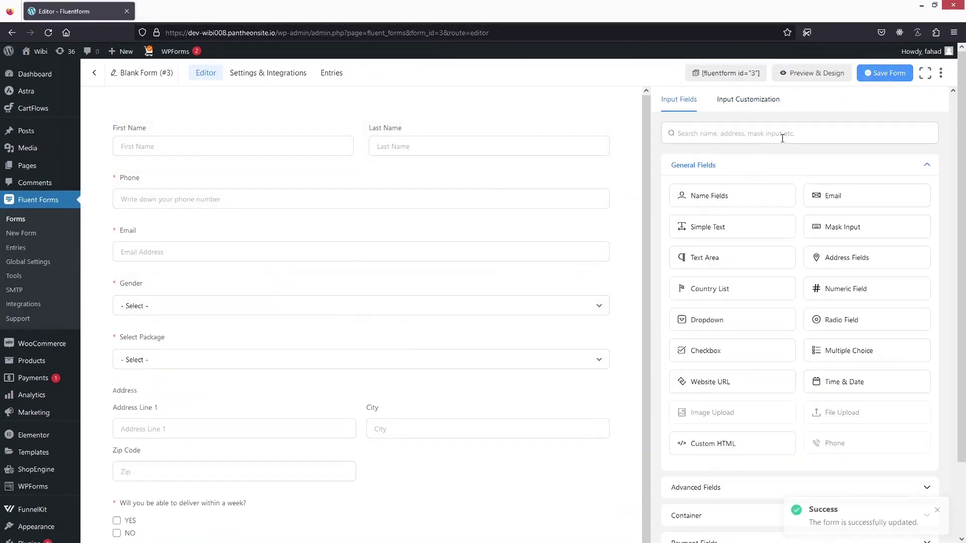
click(254, 75)
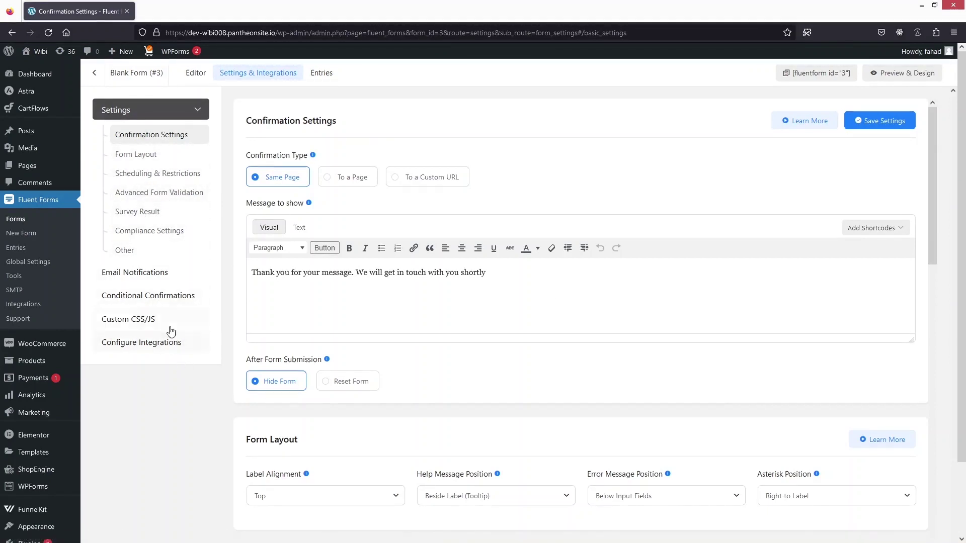
click(175, 276)
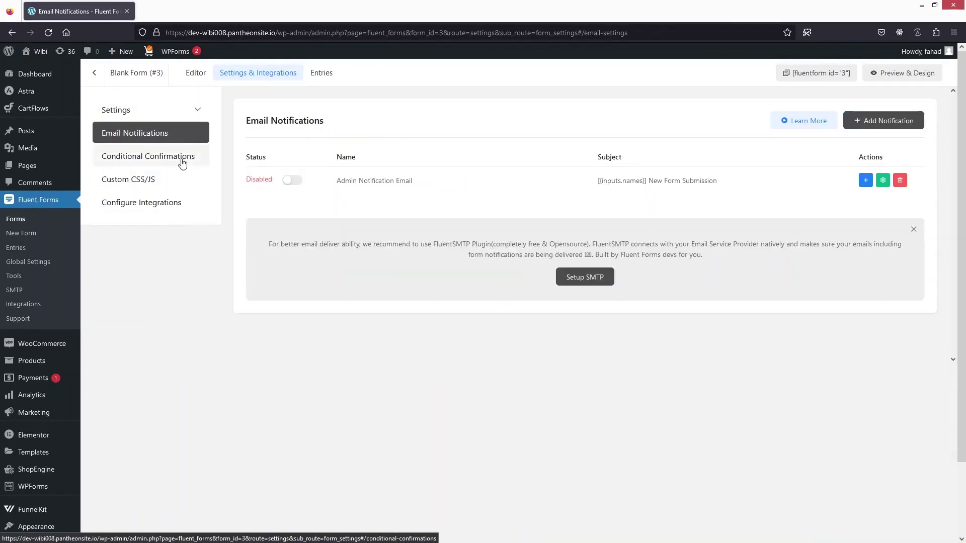
click(182, 163)
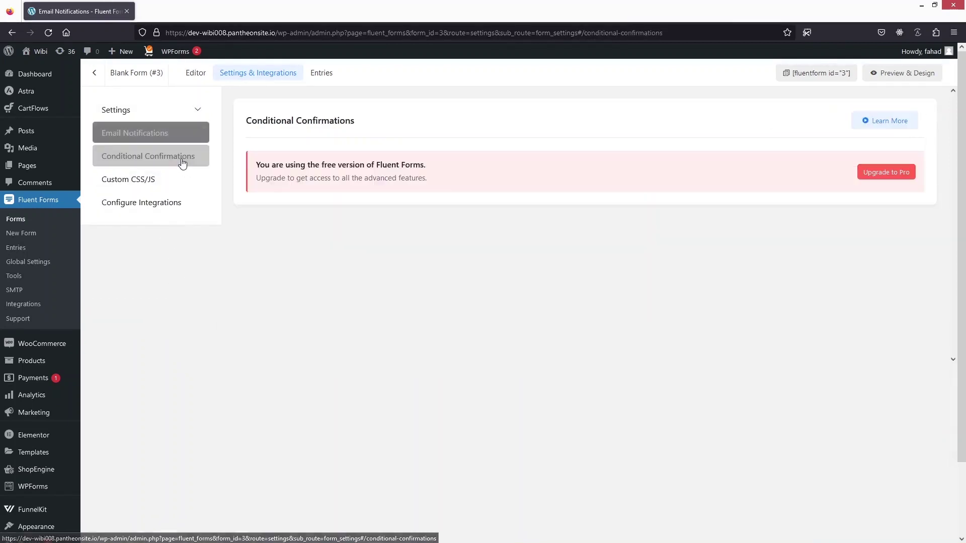
click(147, 138)
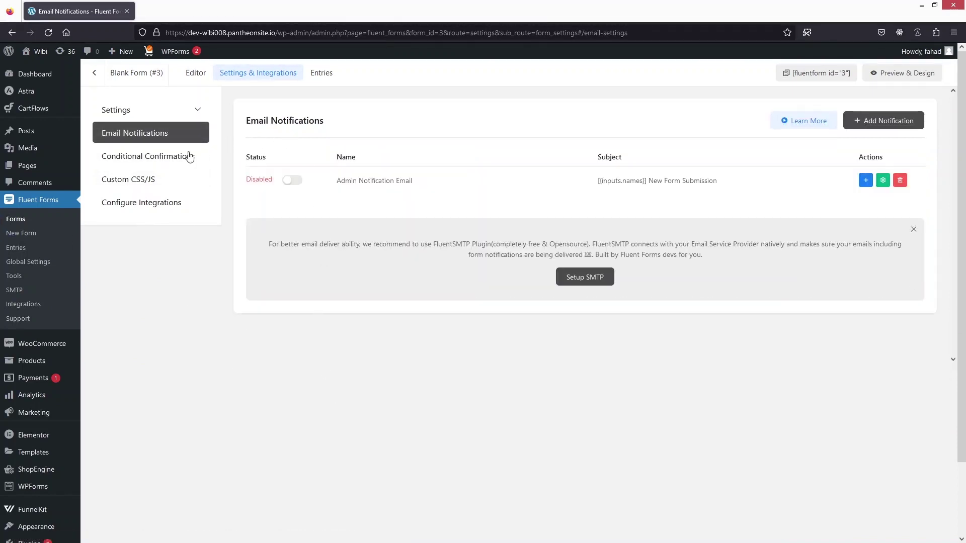
click(27, 225)
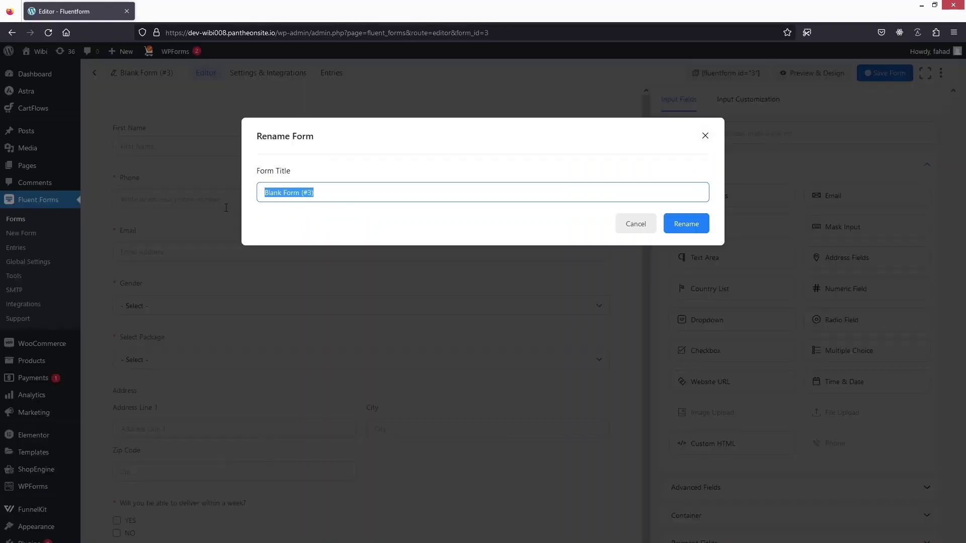
Retitle 'Blank Form (#3)' as 'Order Form' and return to the Forms list
text(Order n)
key(BackSpace)
text(Form)
click(669, 227)
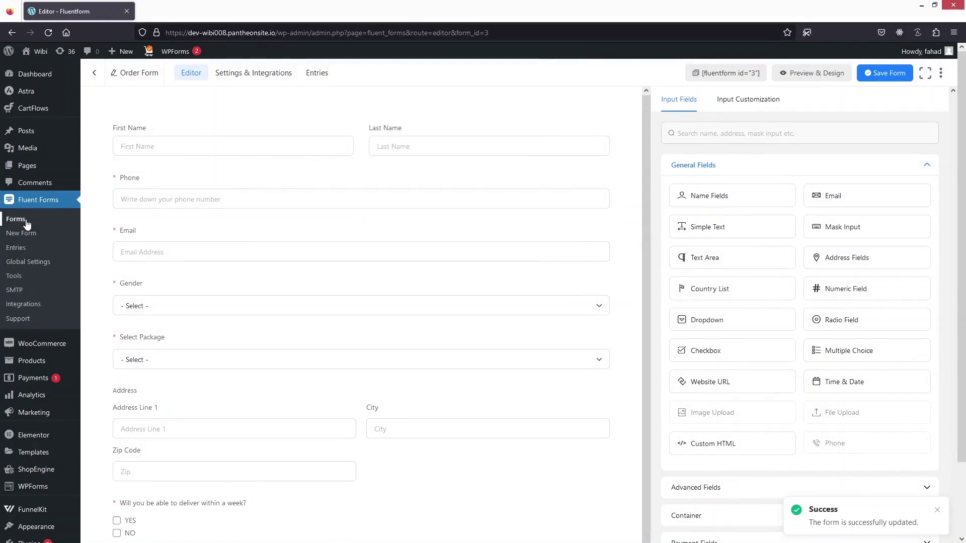
click(15, 218)
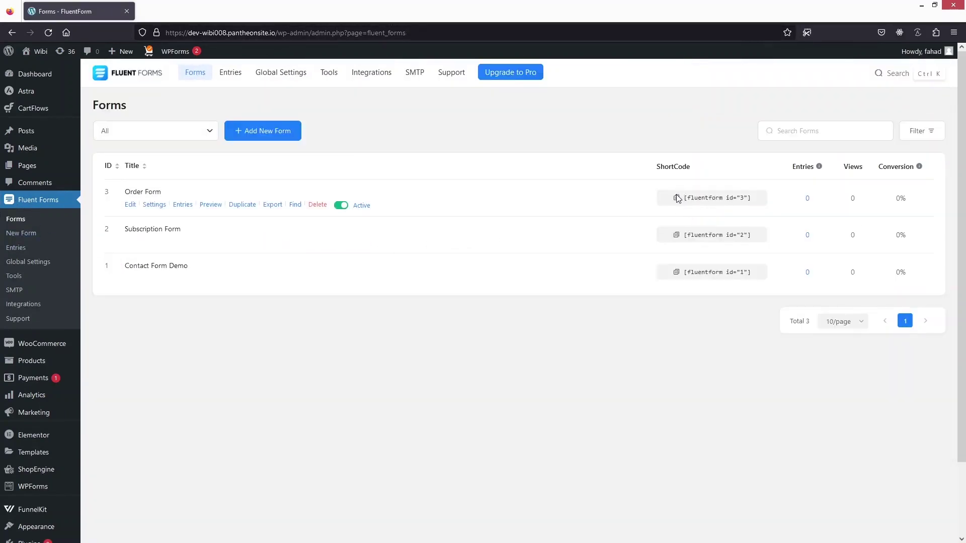
Copy the Order Form shortcode [fluentform id="3"] and open the Pages list in a new tab
click(677, 200)
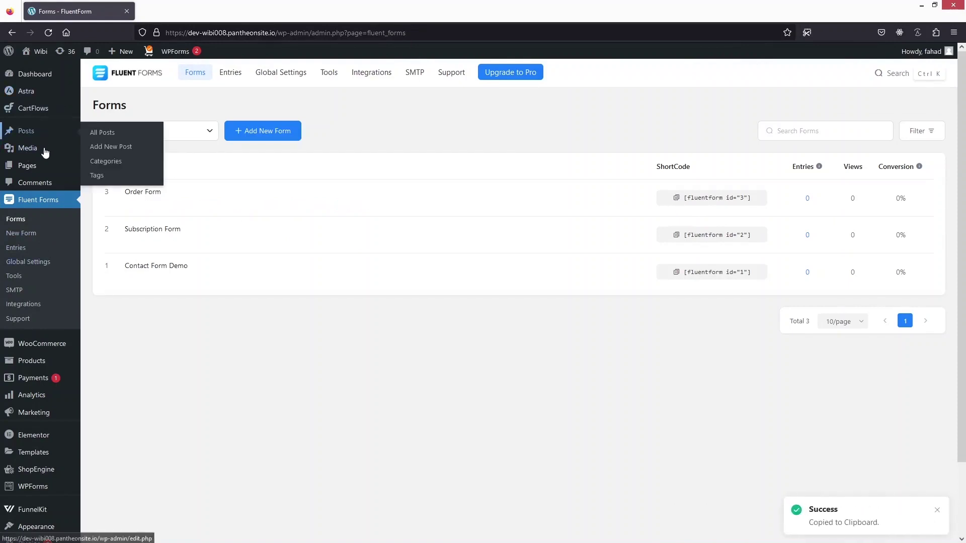
mouse_move(47, 167)
middle_click(103, 169)
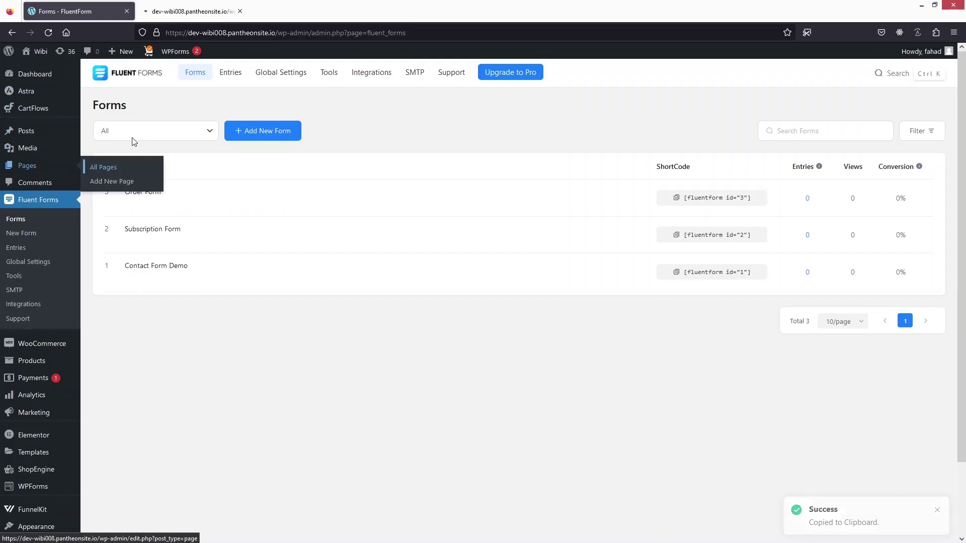
click(191, 11)
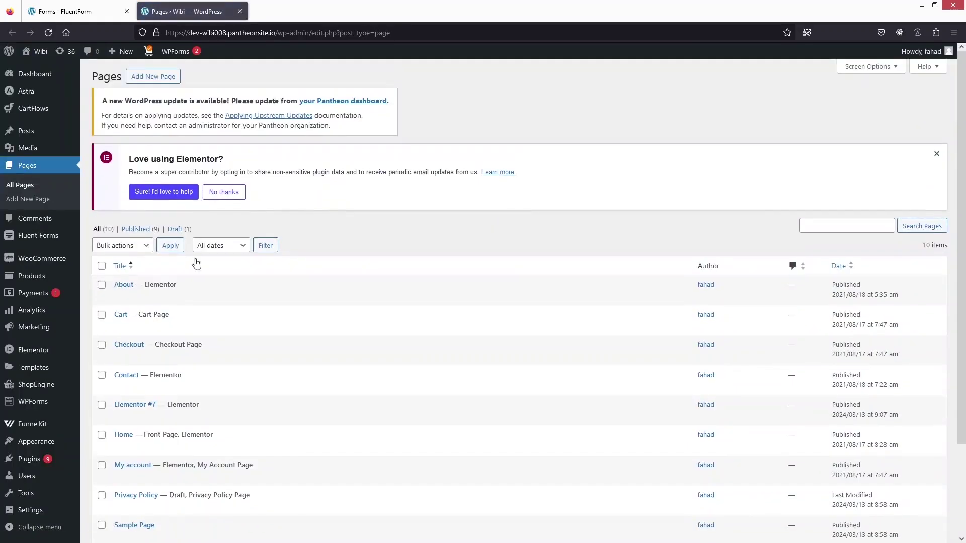
Publish a new page titled 'Order now form' and edit it with Elementor
click(149, 78)
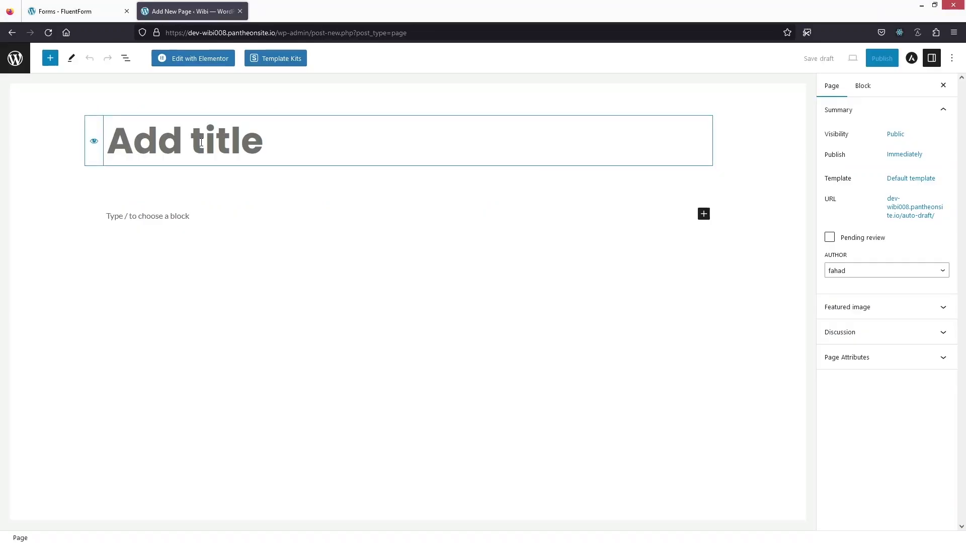
text(Order )
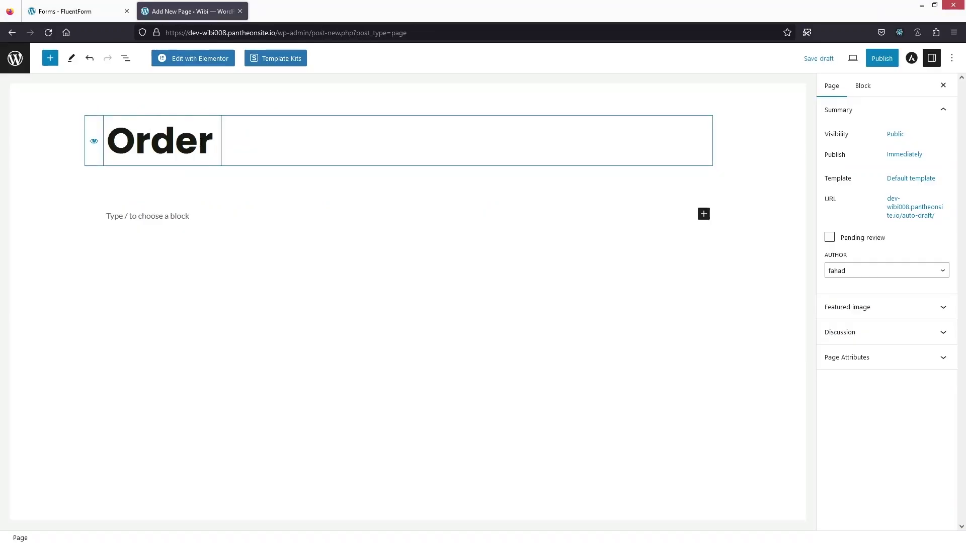
text(now form)
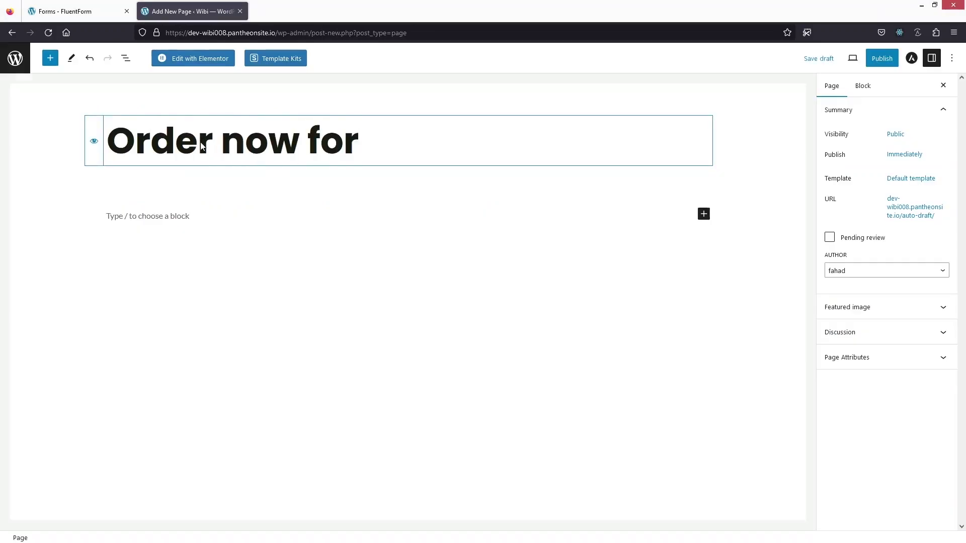
click(881, 59)
click(869, 59)
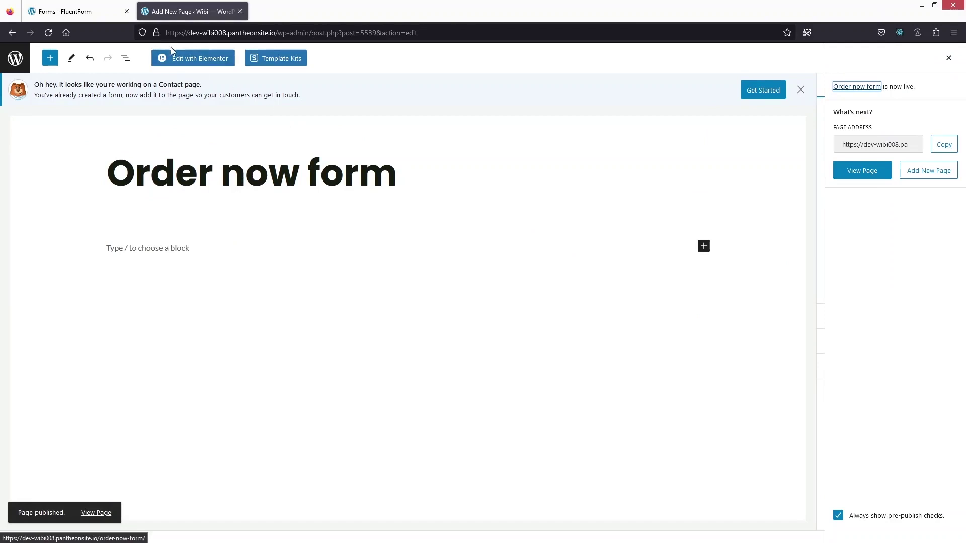
click(190, 59)
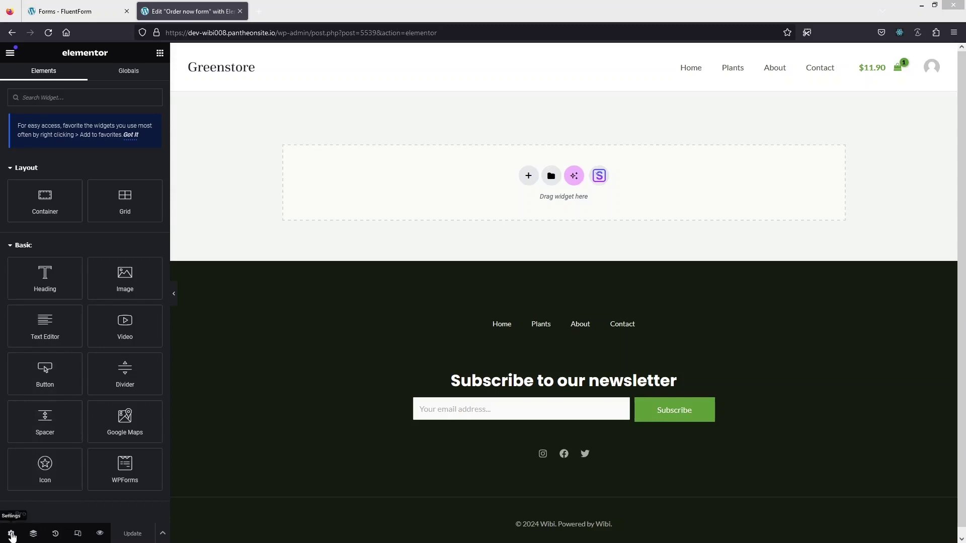
Set the page layout to Elementor Canvas in Page Settings
click(11, 533)
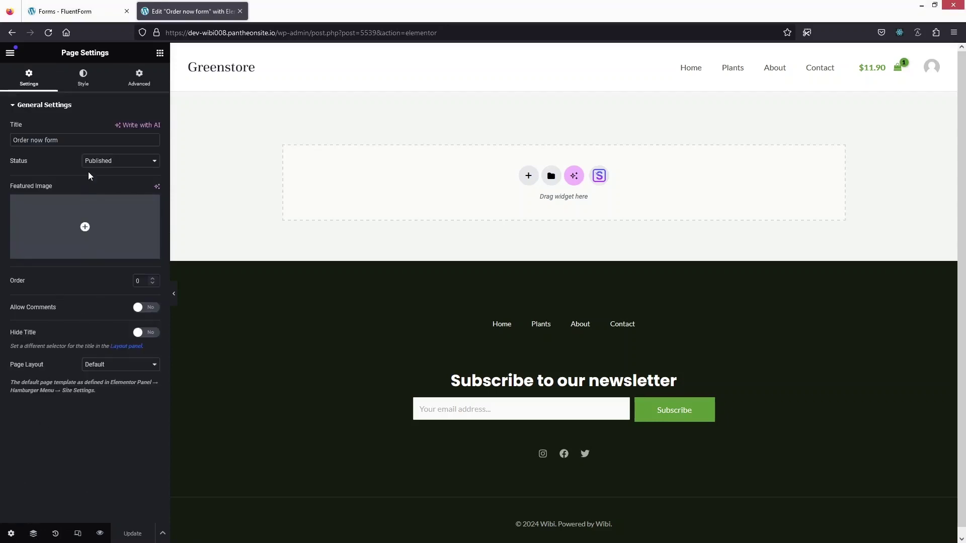
click(146, 365)
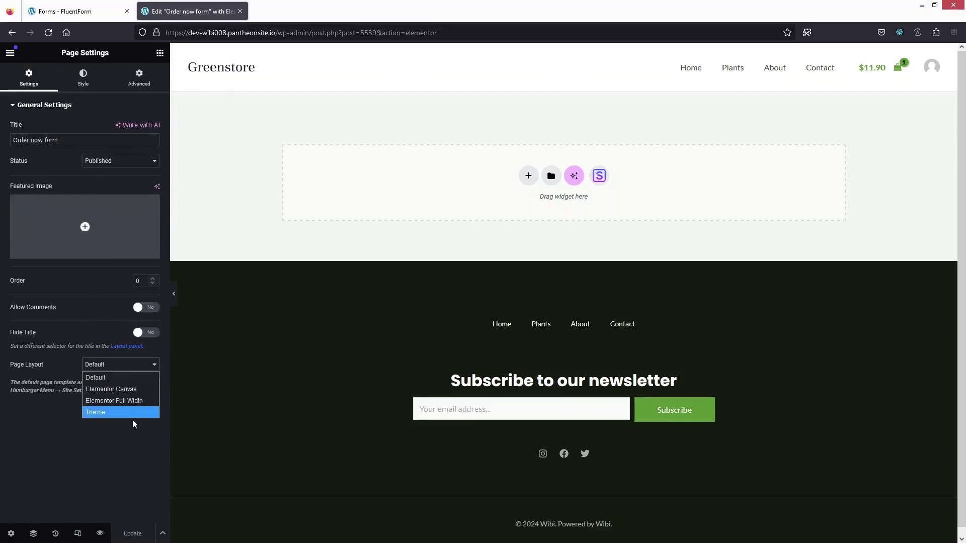
click(125, 387)
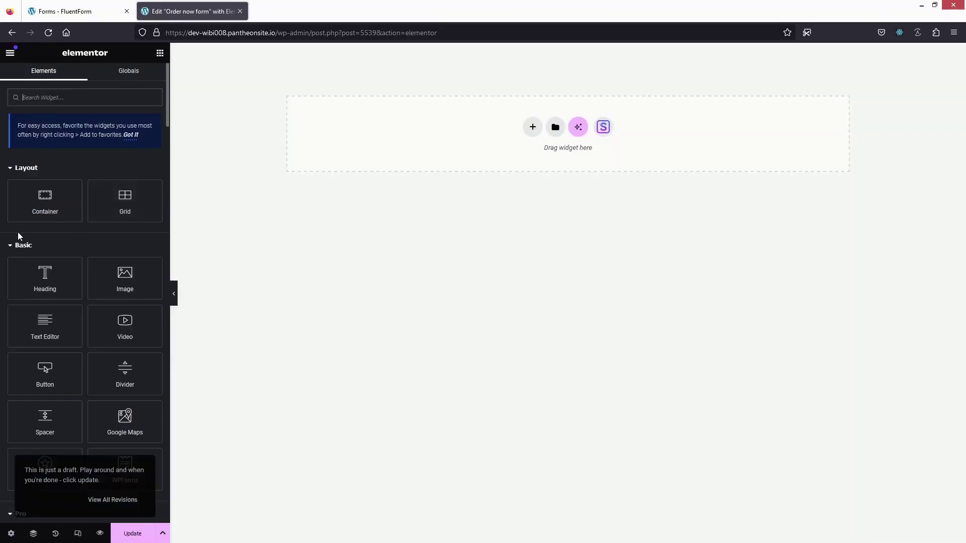
Add a top container with 0 padding and Full Width content width
drag(541, 115, 541, 115)
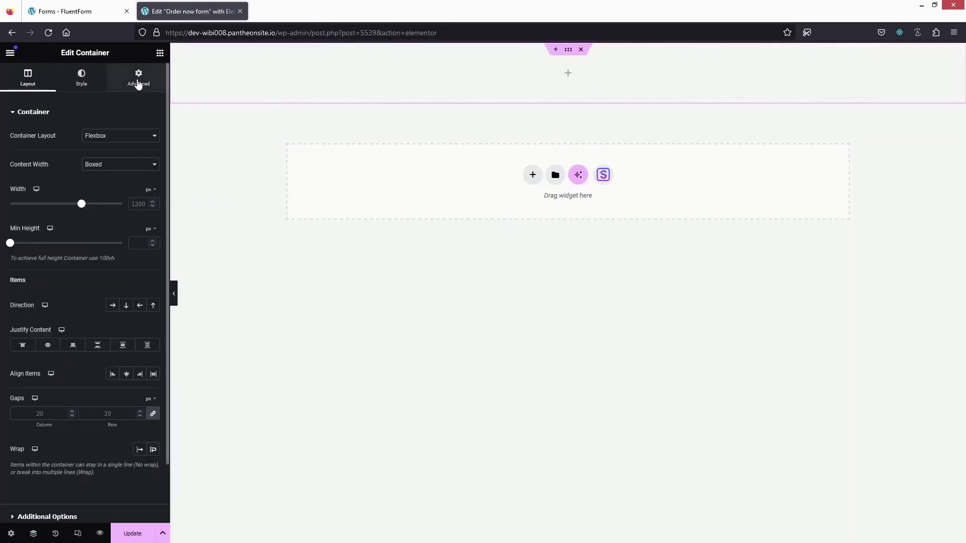
click(137, 81)
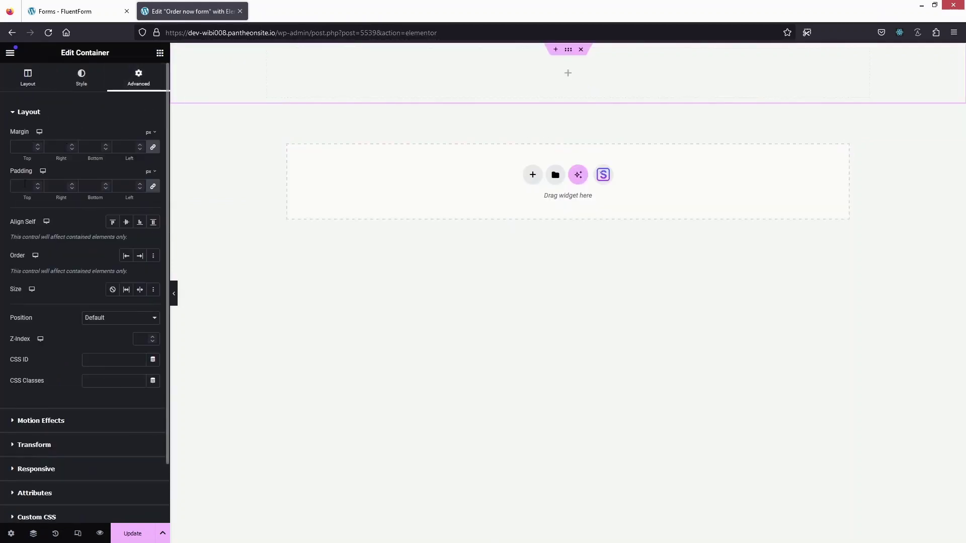
text(0)
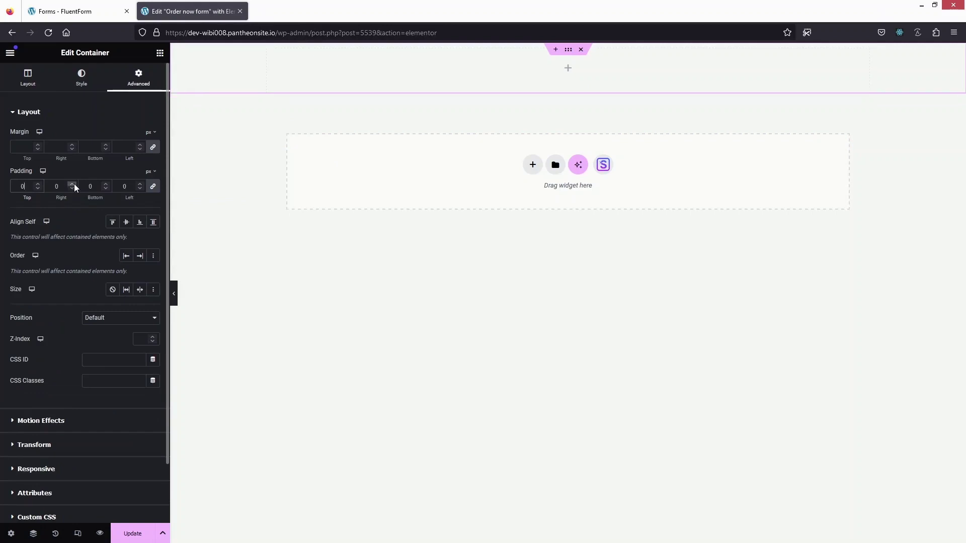
click(19, 85)
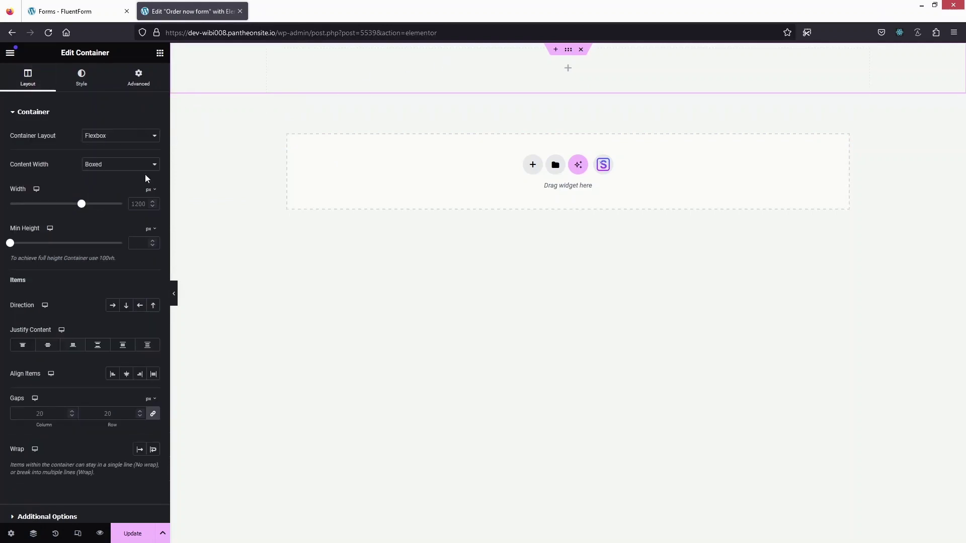
click(112, 171)
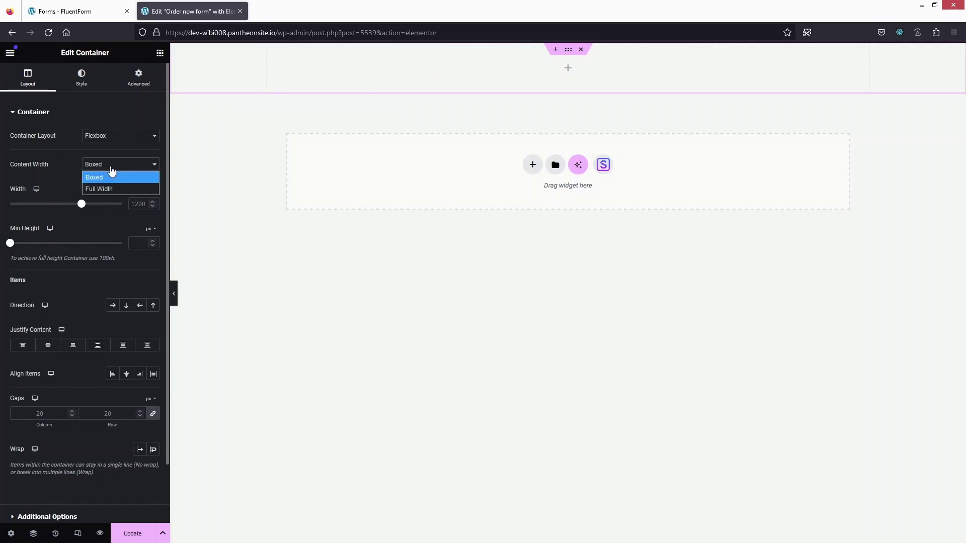
click(66, 163)
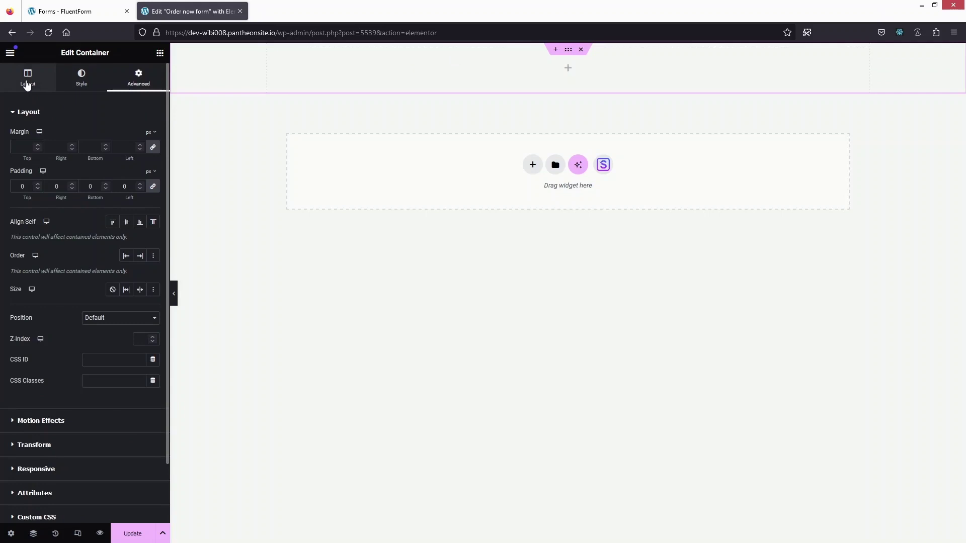
click(28, 80)
click(90, 167)
click(102, 194)
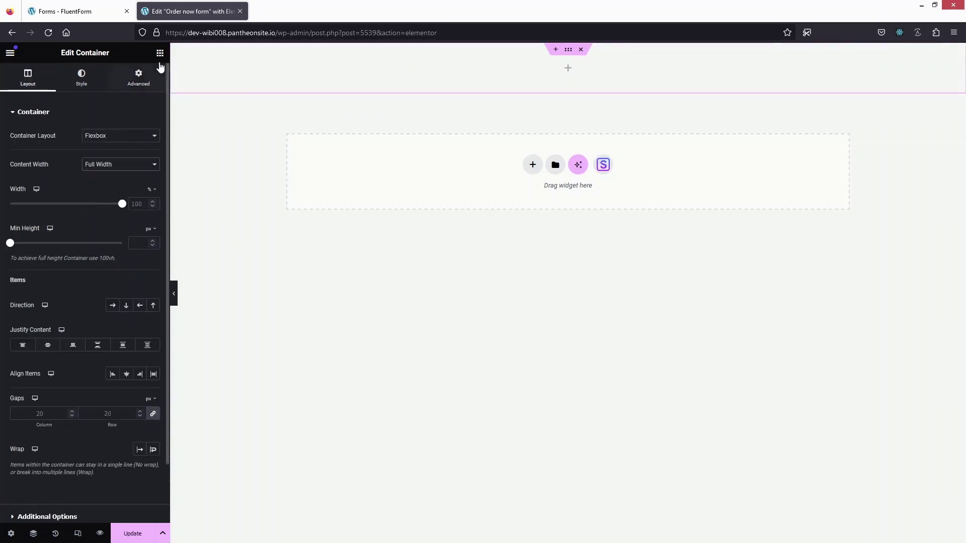
click(159, 54)
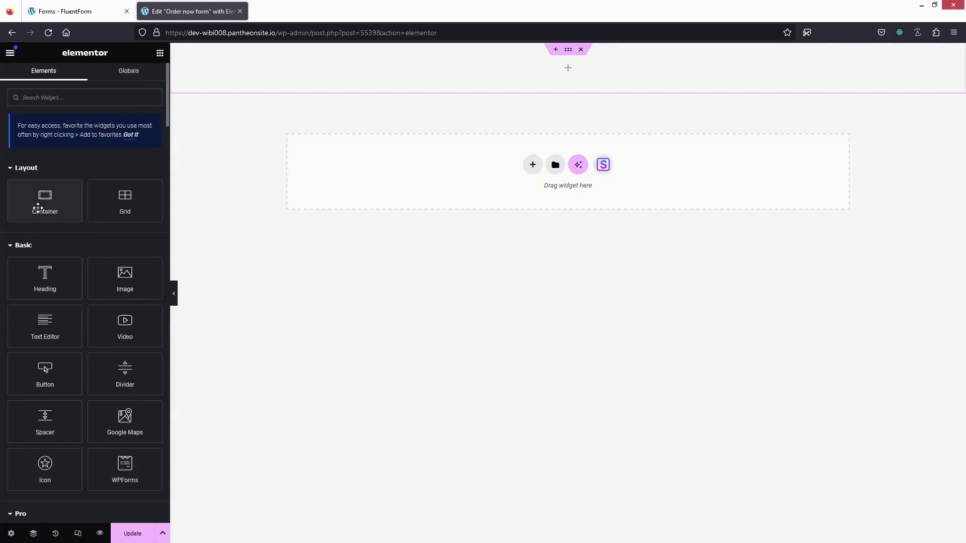
Add two Heading widgets into the top container
drag(45, 278, 498, 70)
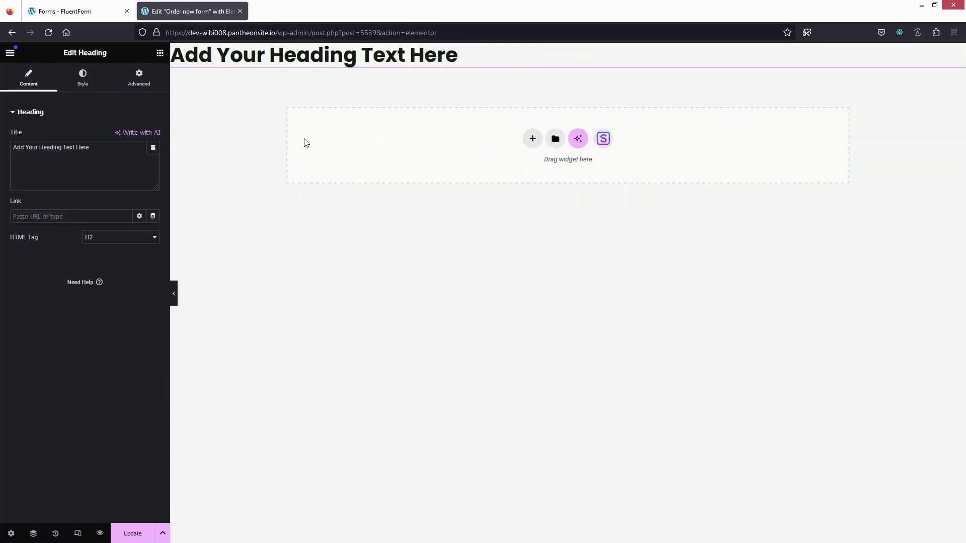
click(159, 53)
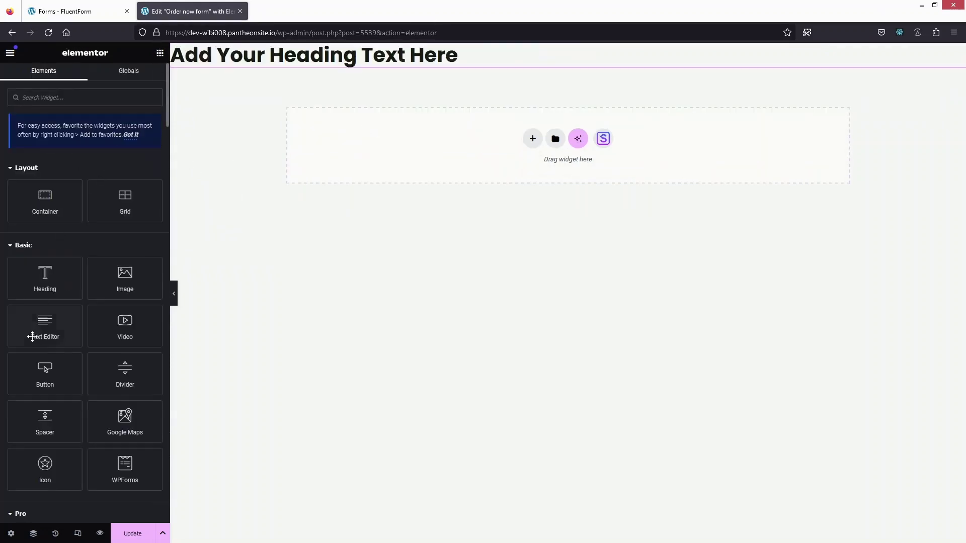
drag(43, 277, 319, 61)
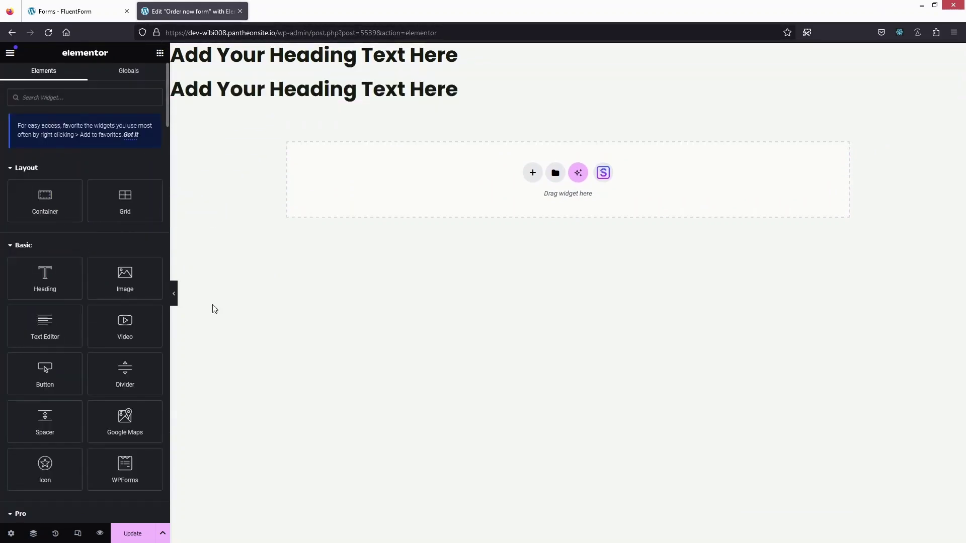
Add a container below the headings with a classic white background
drag(45, 199, 349, 93)
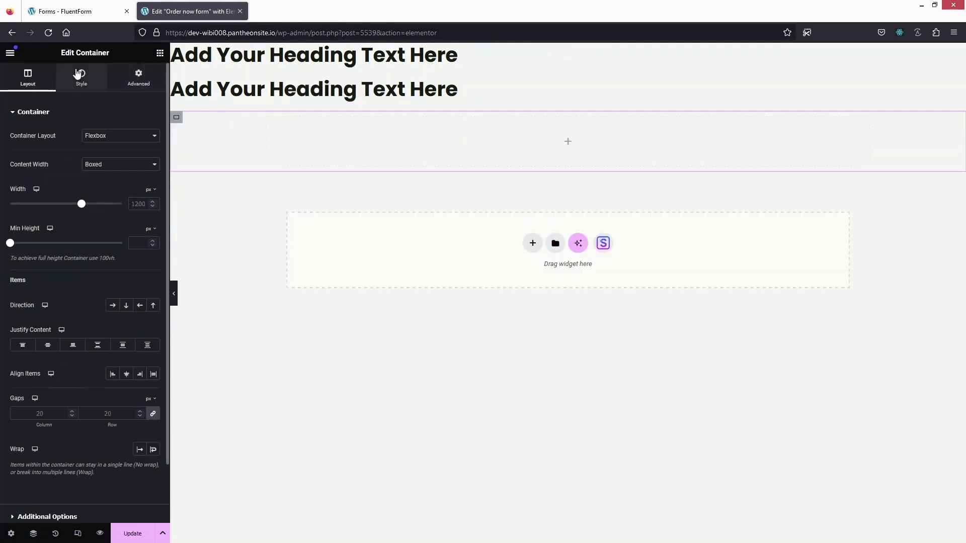
click(78, 75)
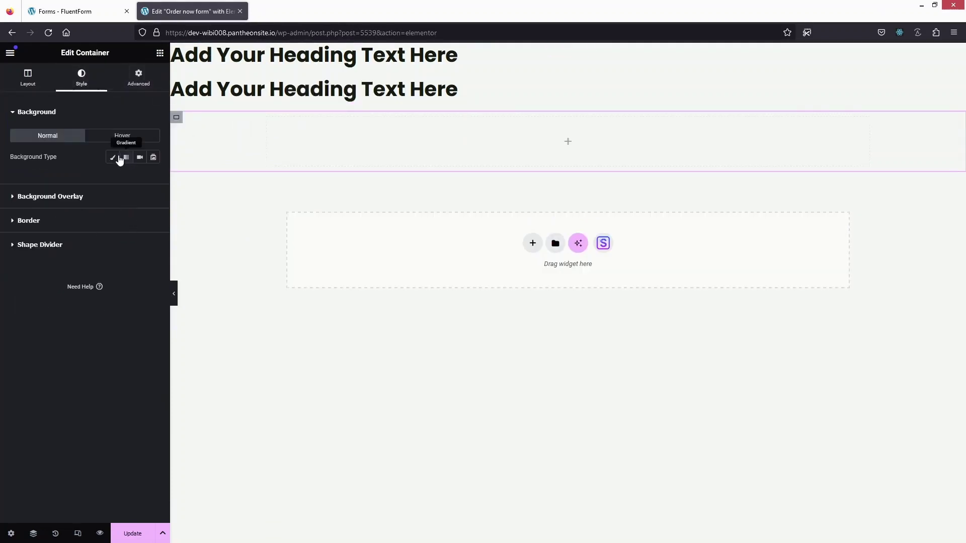
click(113, 158)
click(65, 173)
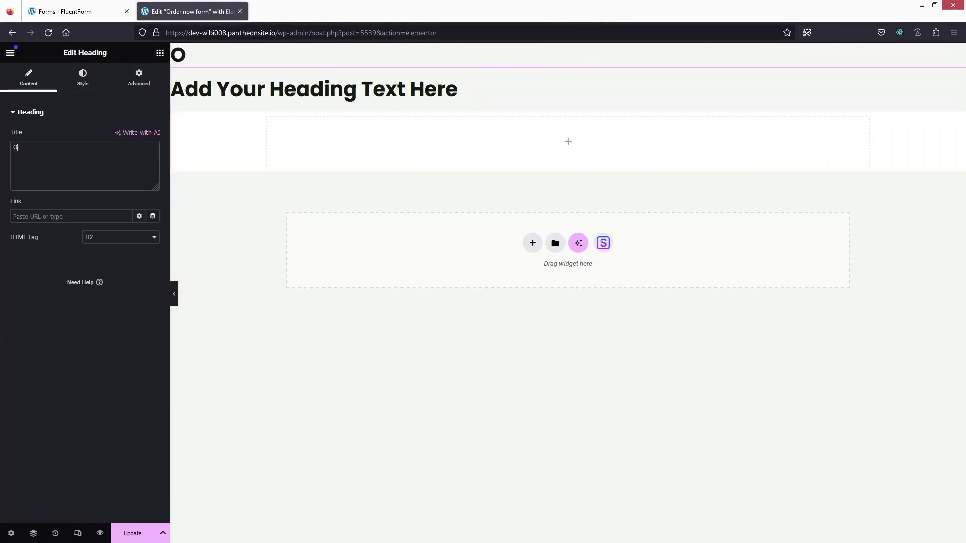
Set the headings to 'ORDER NOW' and 'Enter your delivery details below'
text(ORDER NOW)
click(455, 89)
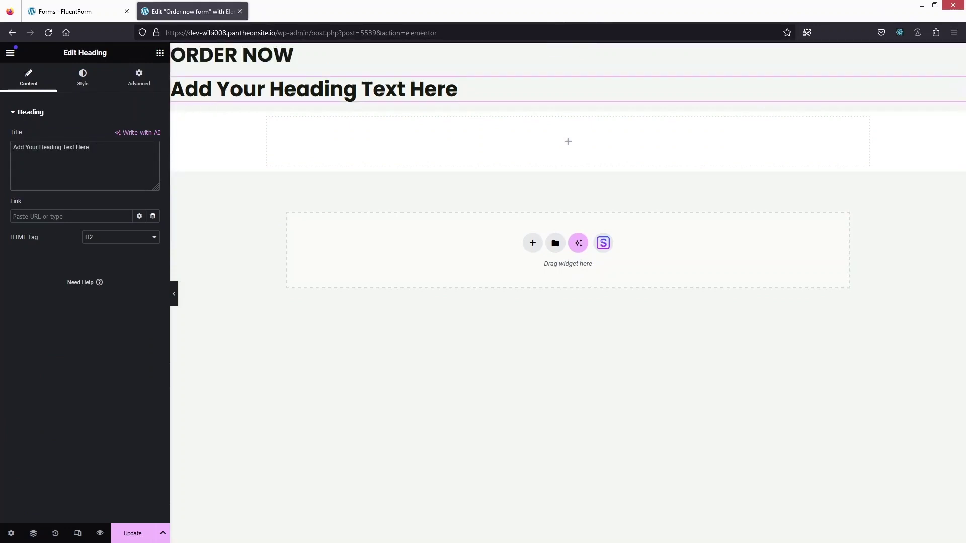
drag(89, 147, 13, 146)
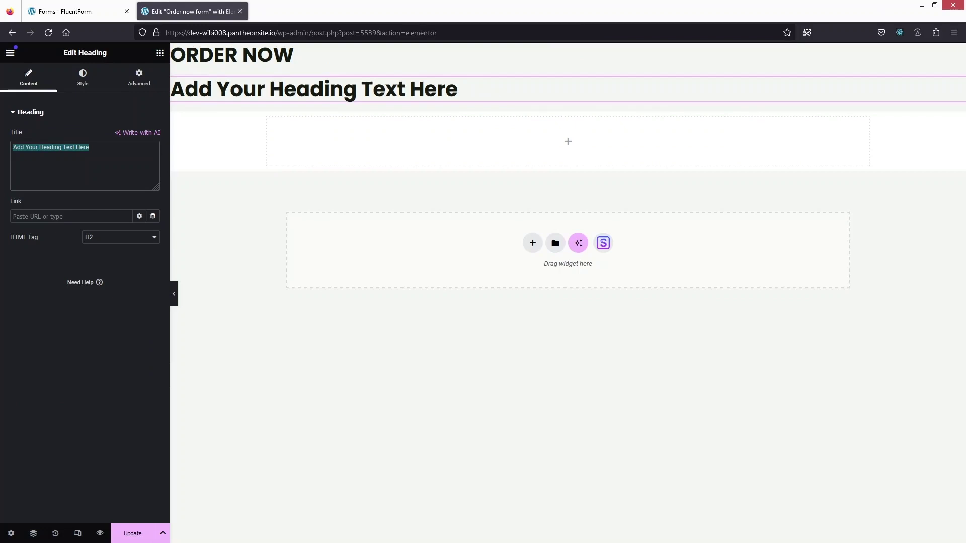
text(Enter your)
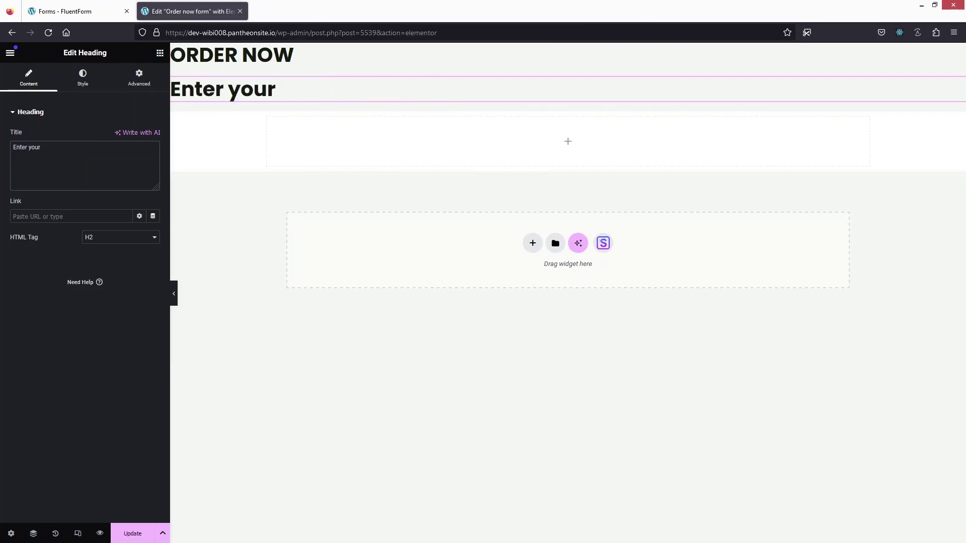
text( delivery details)
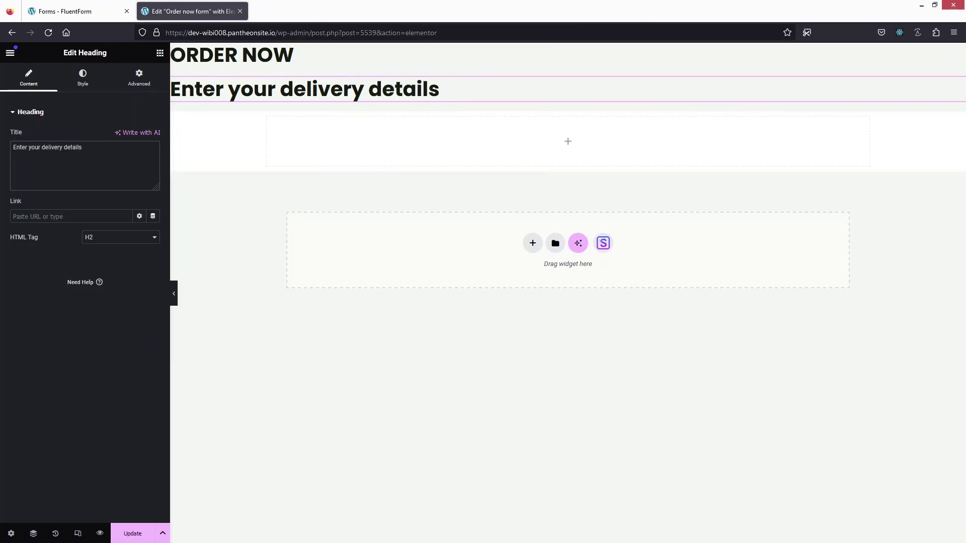
text( below)
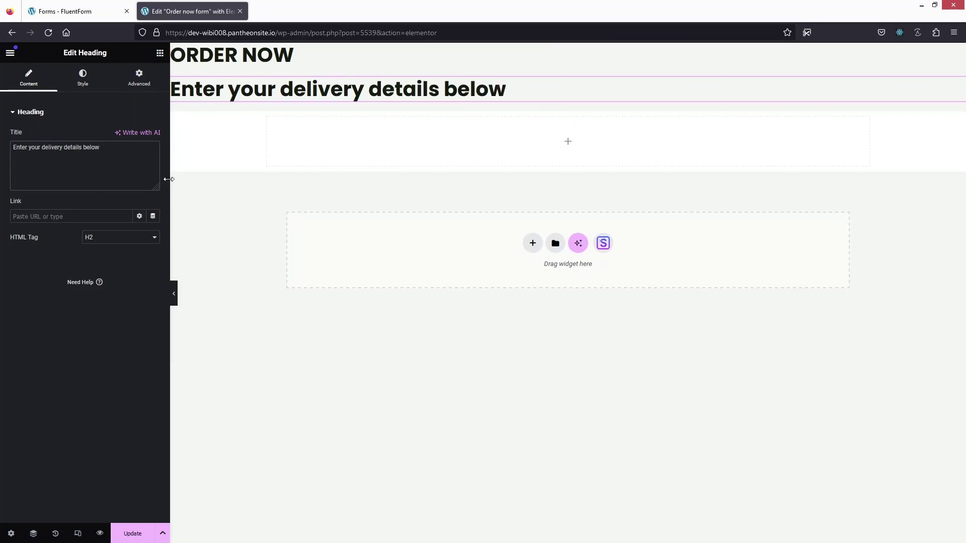
Give the heading container a classic #000000 black background
mouse_move(571, 52)
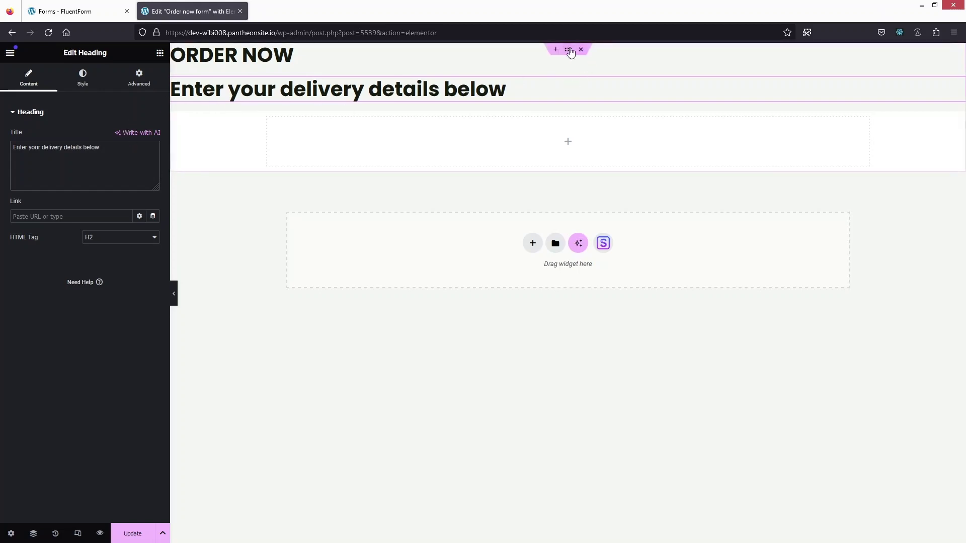
click(202, 148)
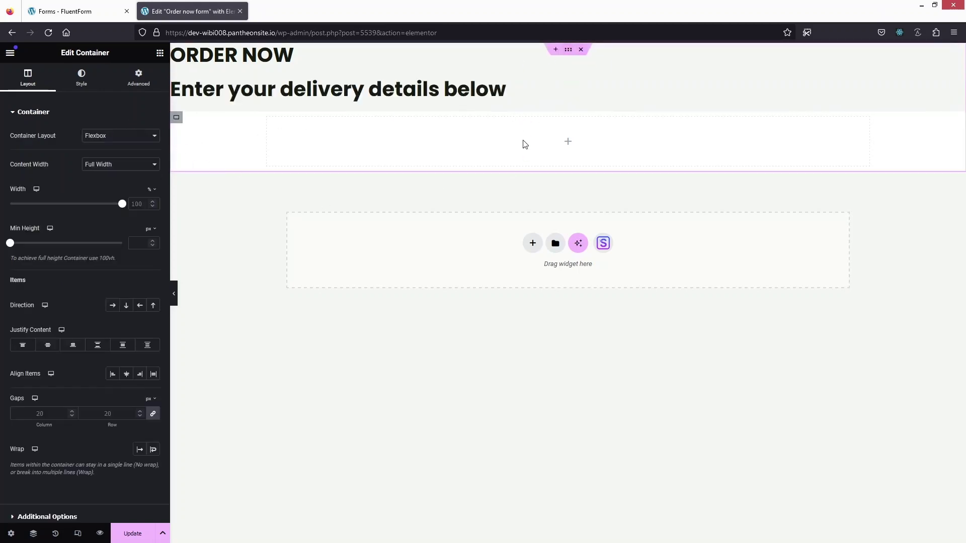
click(83, 82)
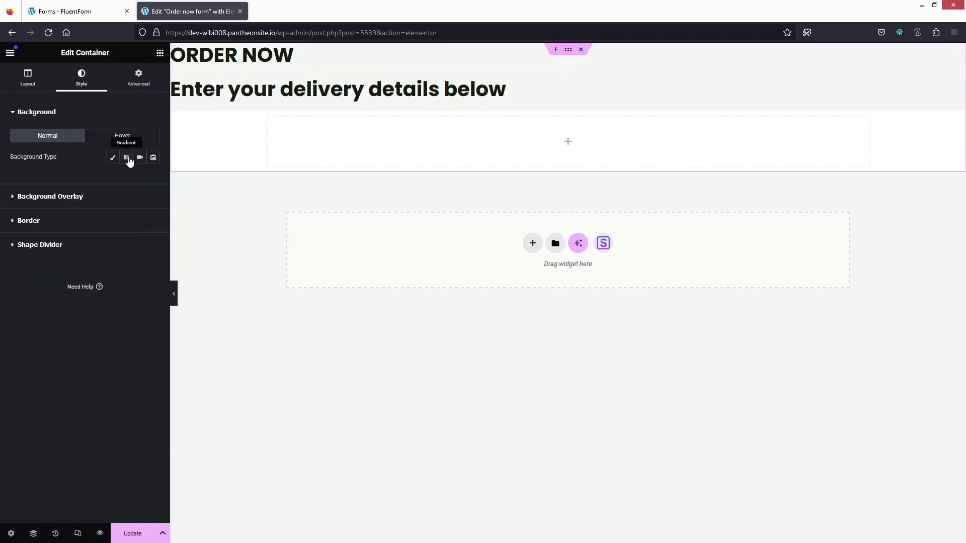
click(113, 157)
click(140, 179)
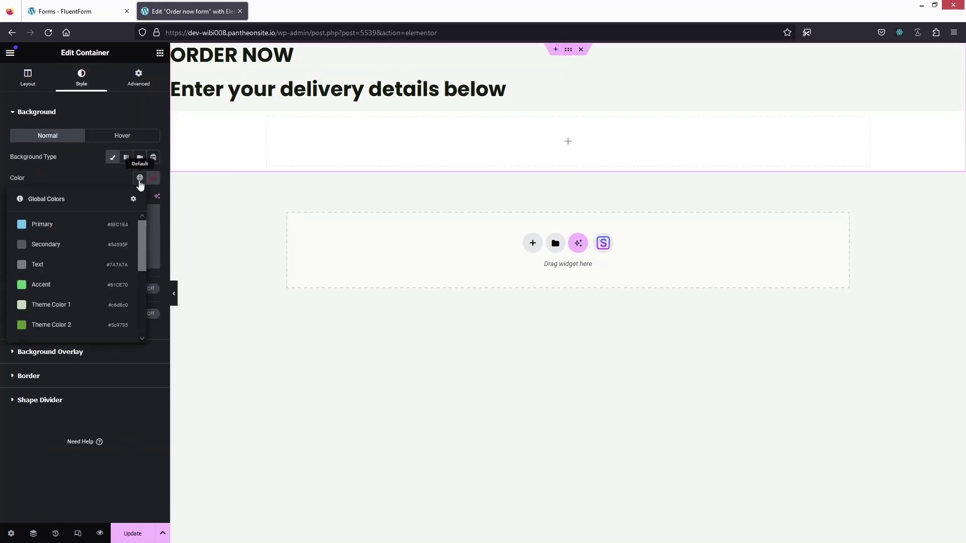
click(153, 178)
mouse_move(151, 293)
mouse_down()
mouse_move(119, 287)
mouse_move(84, 308)
mouse_up()
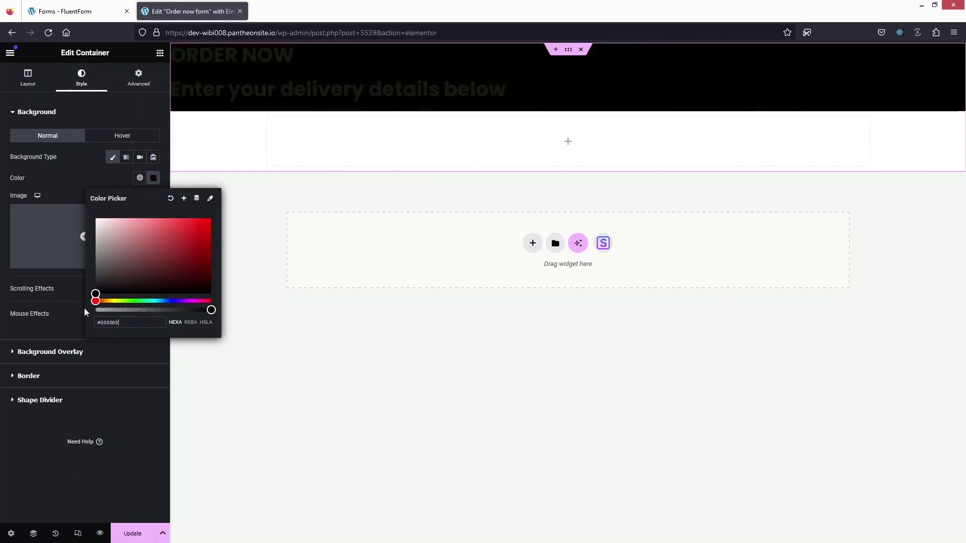
click(232, 55)
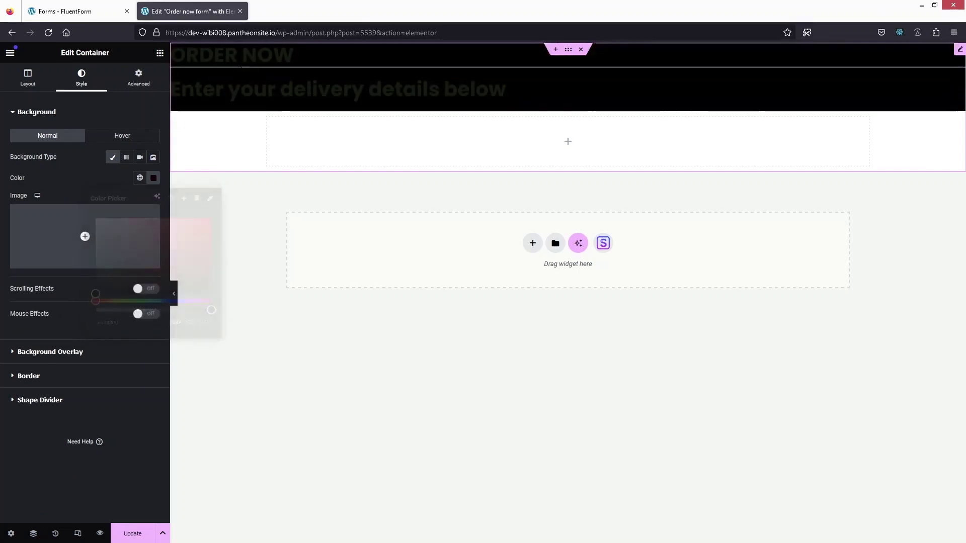
Make the subheading text colour light grey #D8D8D8, undoing a stray ORDER NOW colour change
click(88, 86)
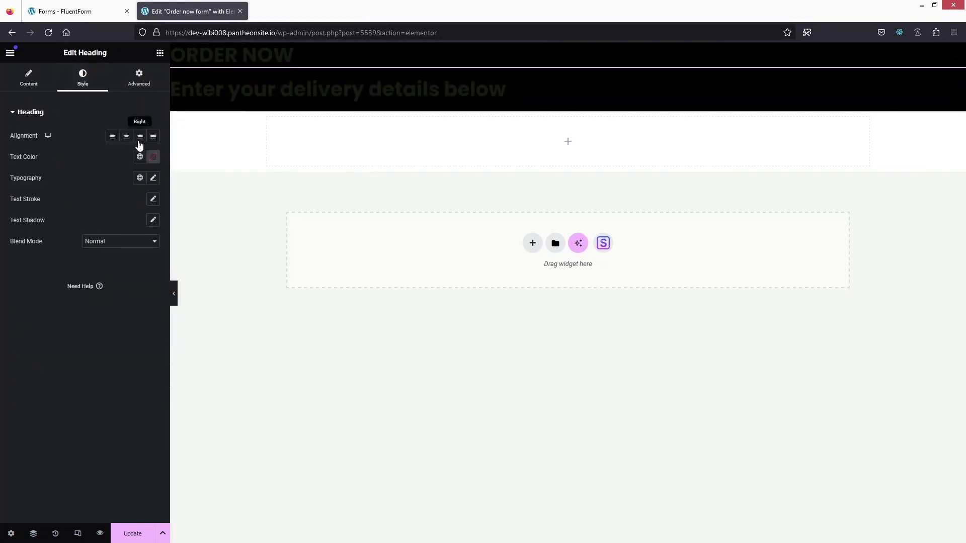
click(152, 156)
drag(155, 221, 102, 289)
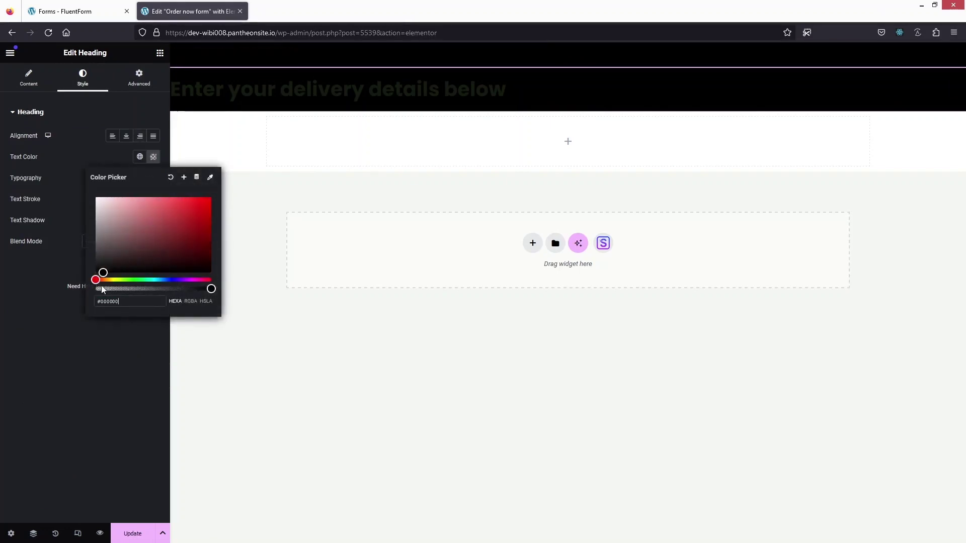
key(ctrl+z)
key(ctrl+z)
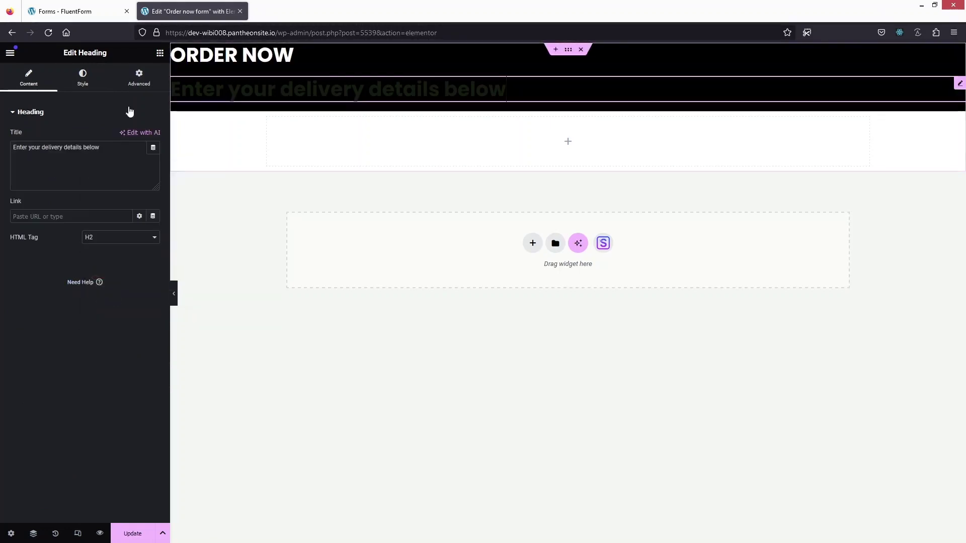
click(82, 76)
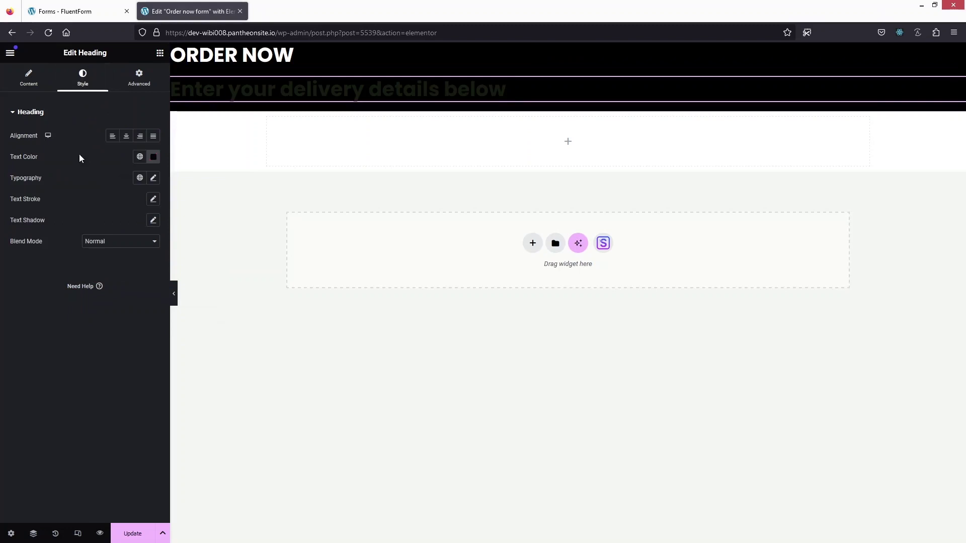
click(152, 157)
mouse_move(110, 219)
mouse_down()
mouse_move(92, 196)
mouse_move(94, 207)
mouse_up()
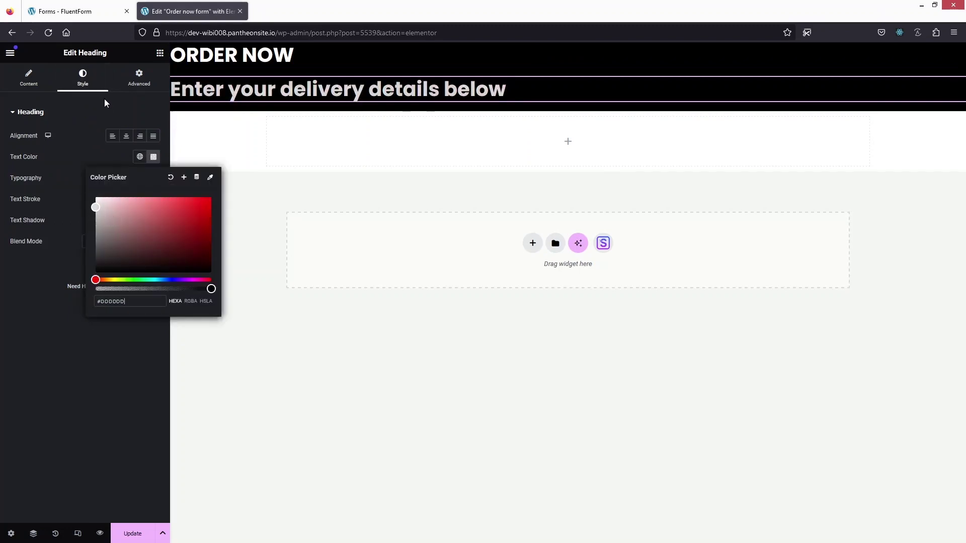
click(139, 112)
Centre the subheading and set its typography to Montserrat at 30 px
click(139, 112)
click(128, 140)
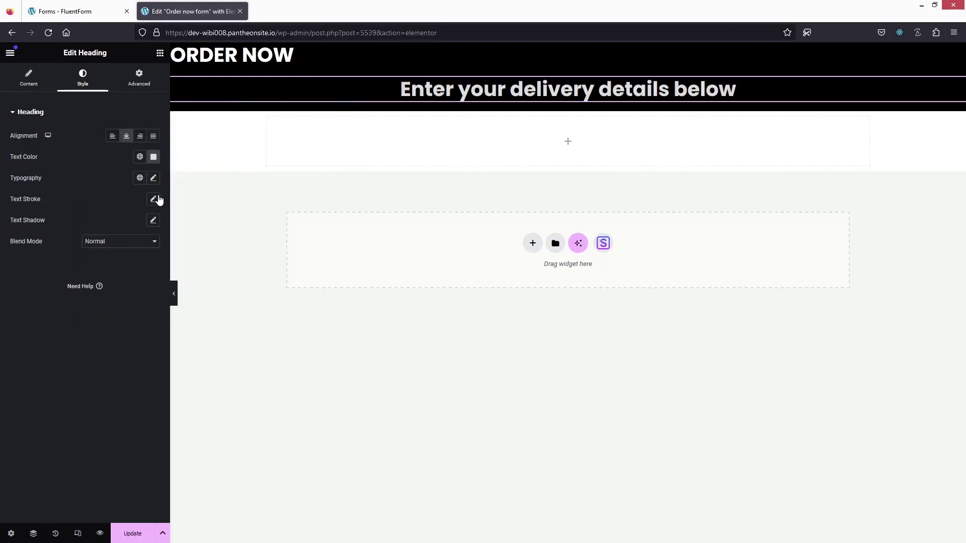
click(153, 180)
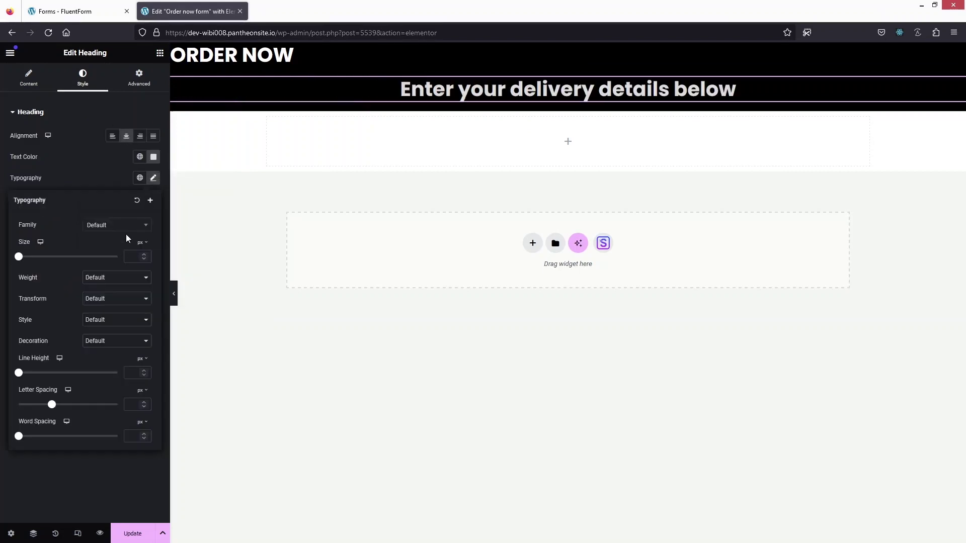
click(134, 227)
text(Mont)
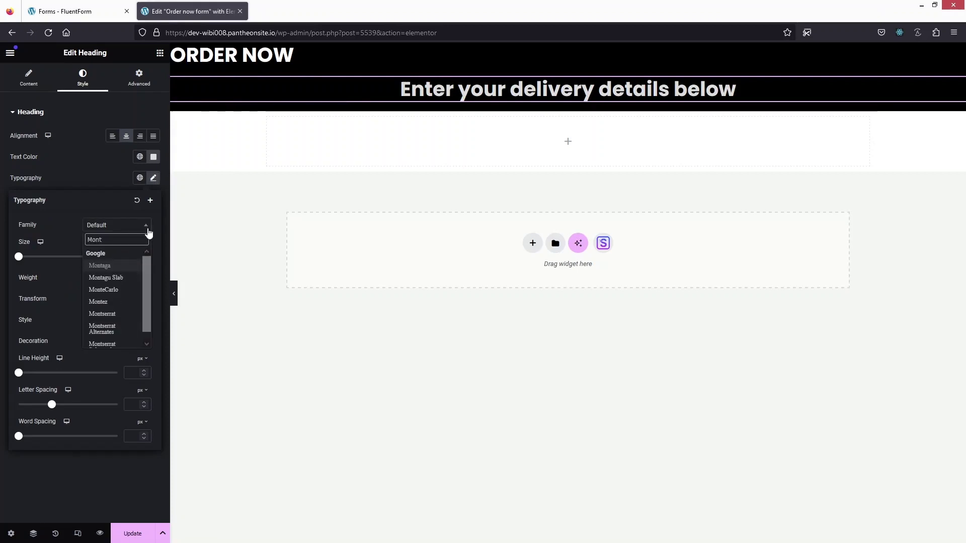
click(112, 315)
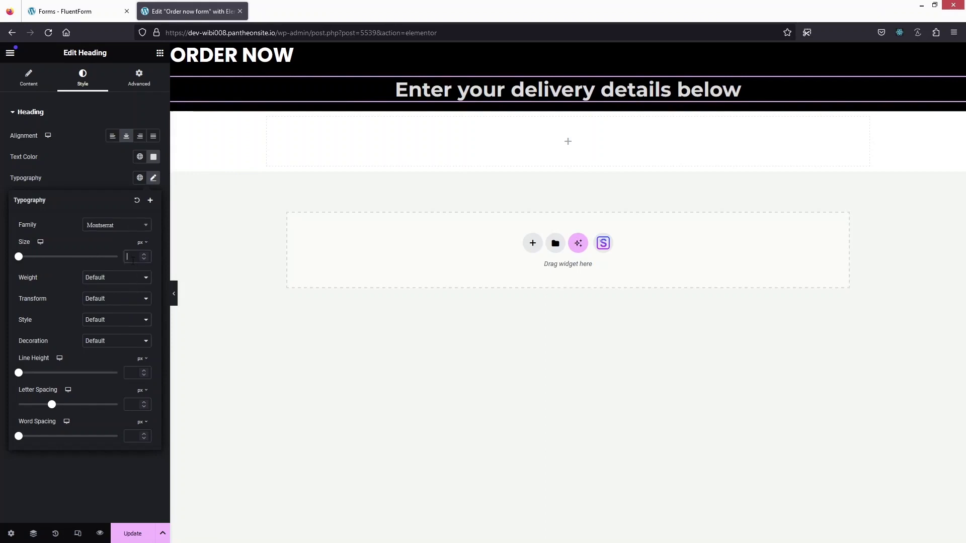
click(133, 257)
text(30)
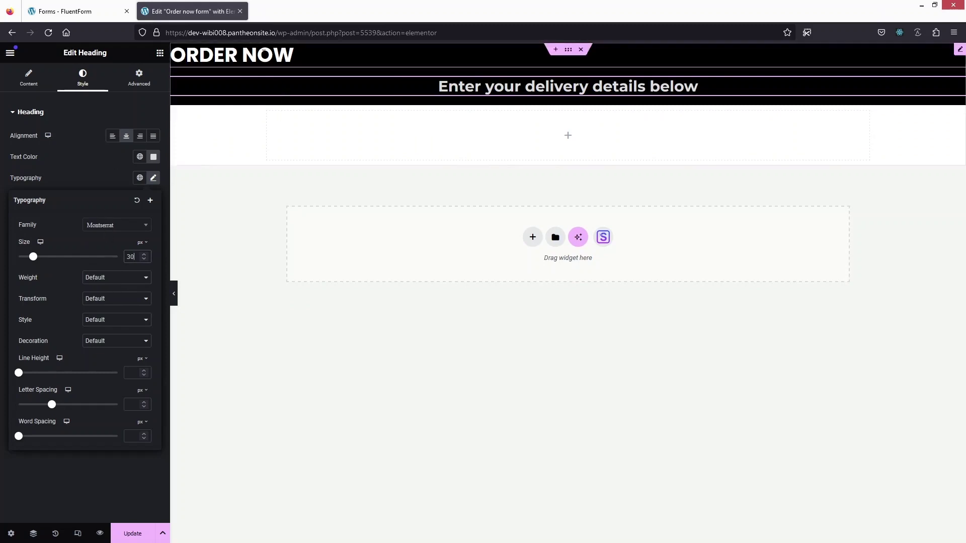
click(259, 55)
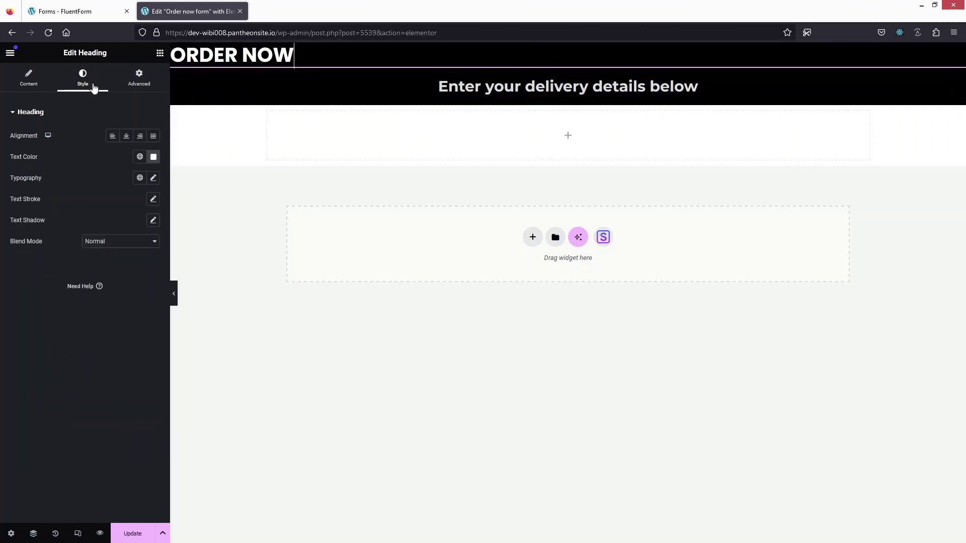
Centre ORDER NOW and set its font to Montserrat, weight 900 (Black)
click(125, 136)
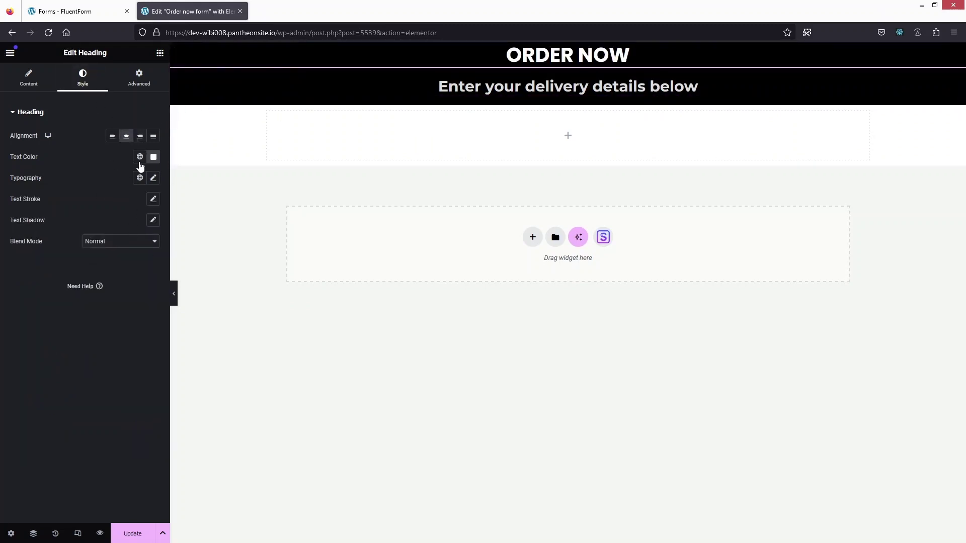
click(154, 178)
click(113, 225)
text(Mo)
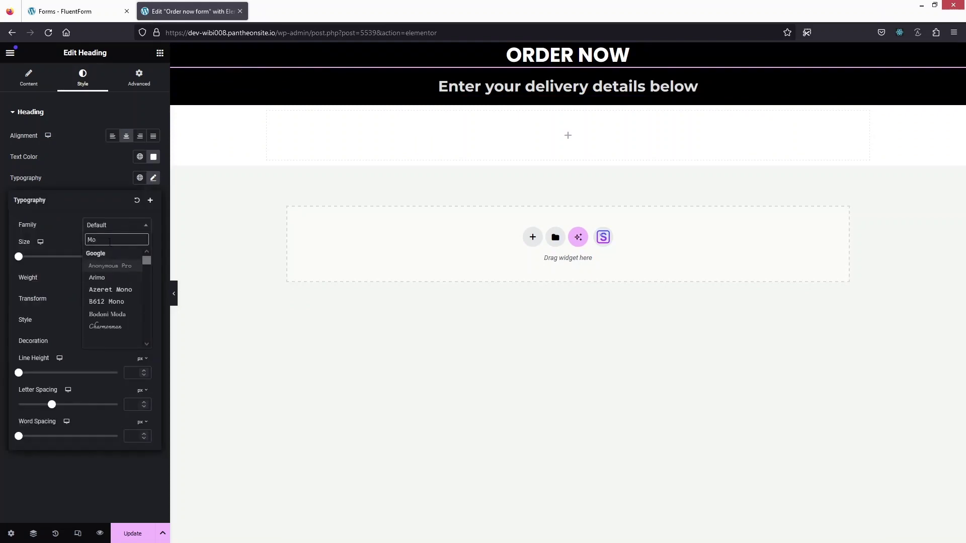
text(nt)
click(107, 318)
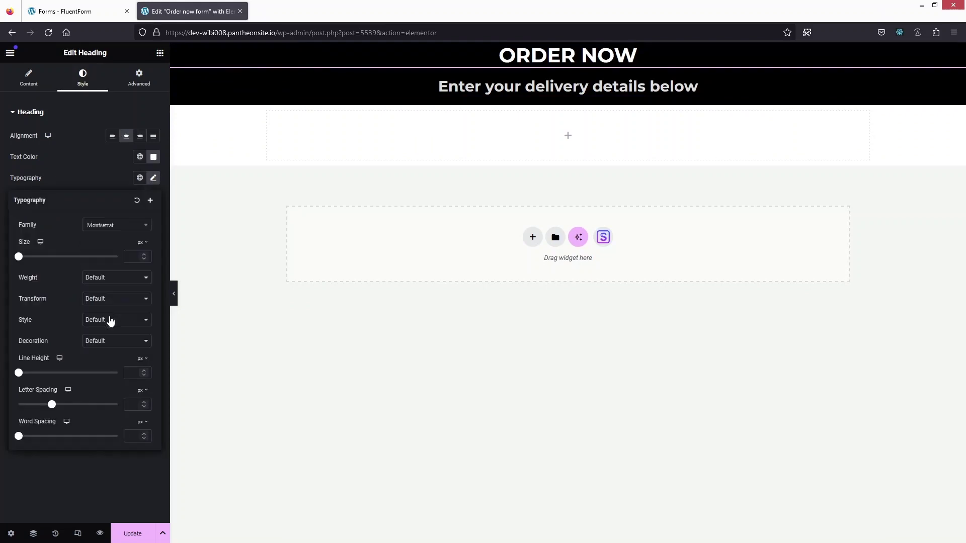
click(119, 282)
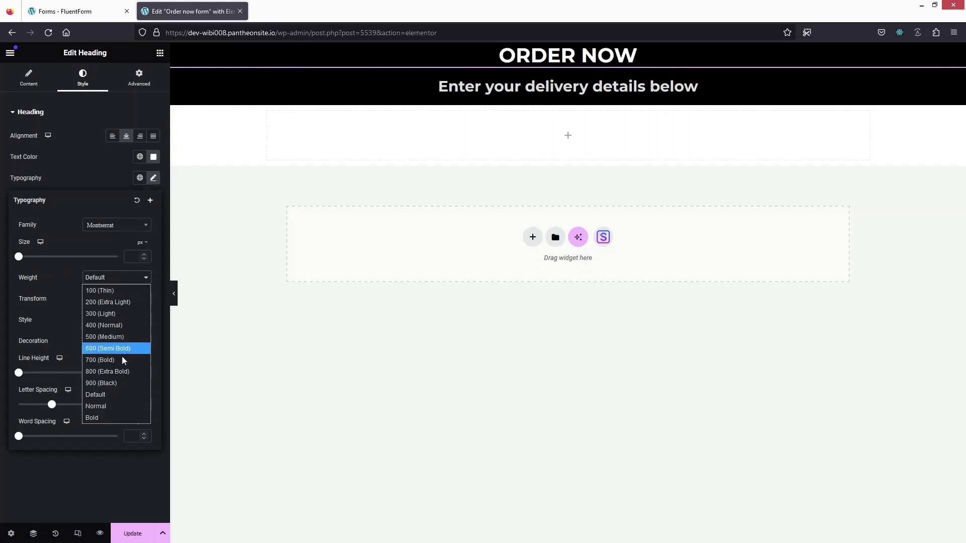
click(102, 385)
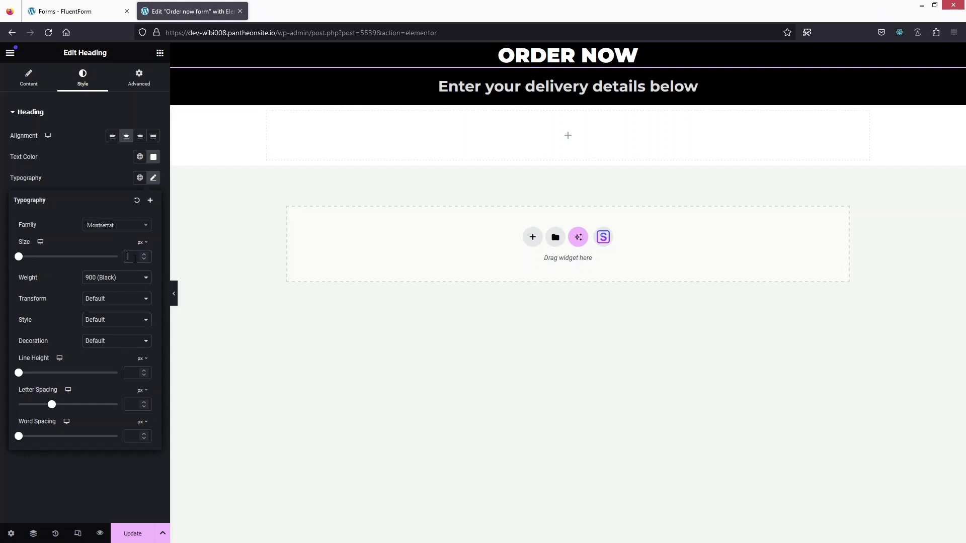
Set the ORDER NOW font size to 80 px
click(135, 258)
text(60)
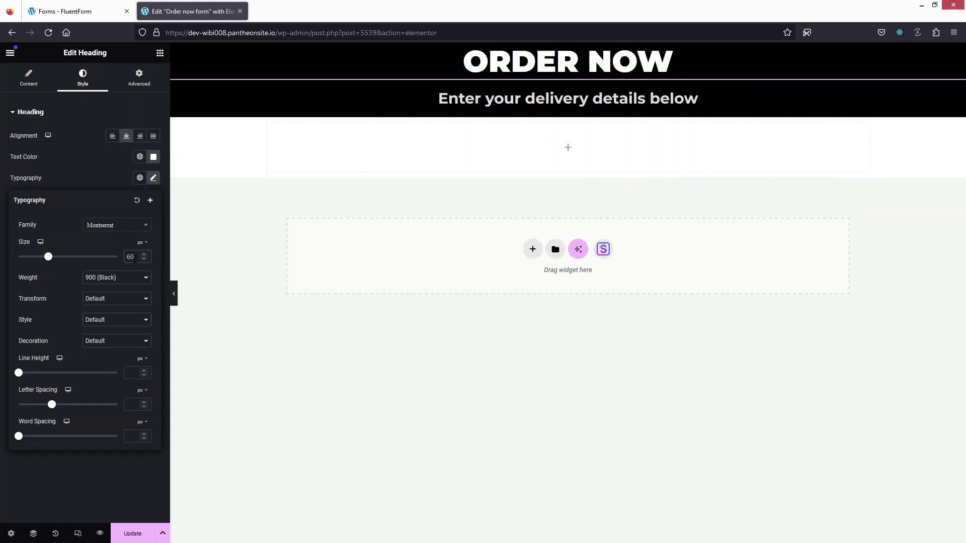
key(BackSpace)
key(BackSpace)
text(80)
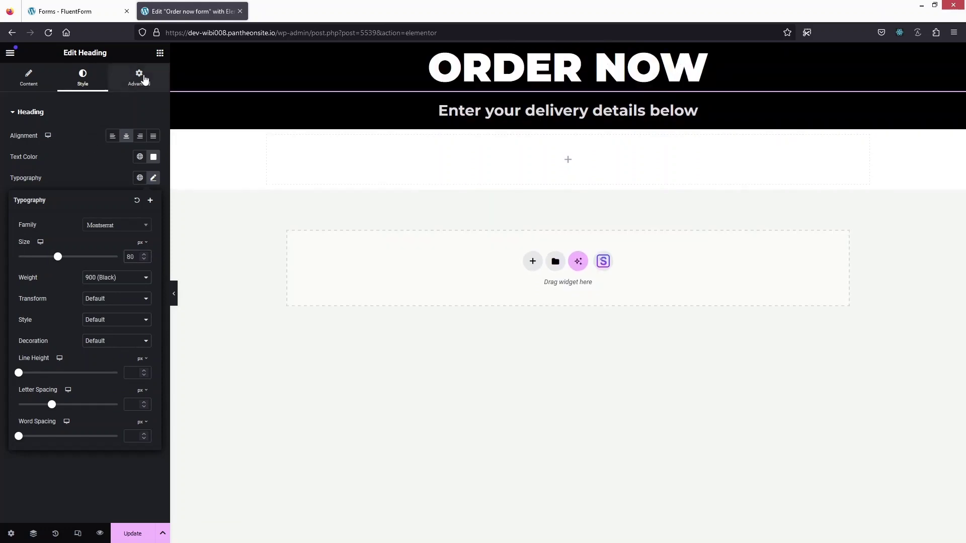
click(144, 79)
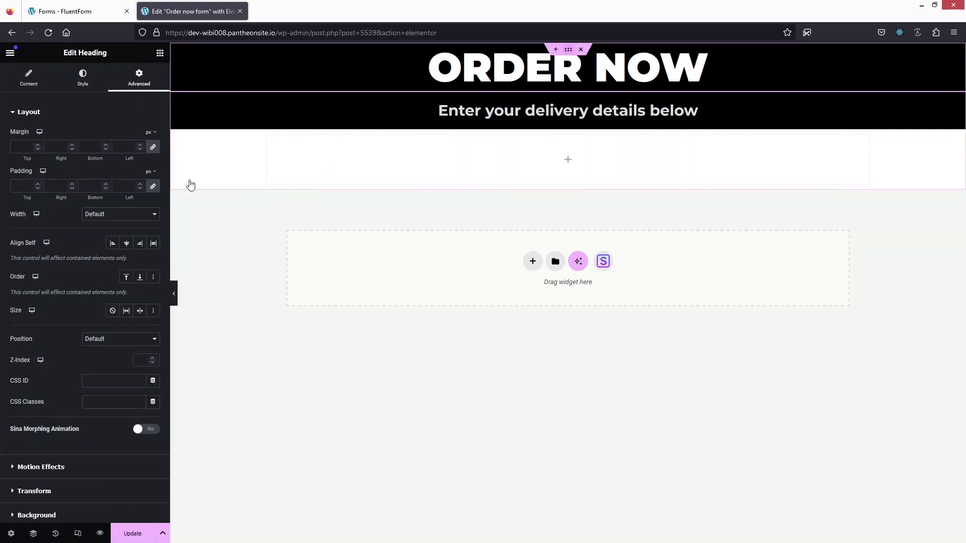
Set linked 100 px padding on all sides of the black header container
click(190, 185)
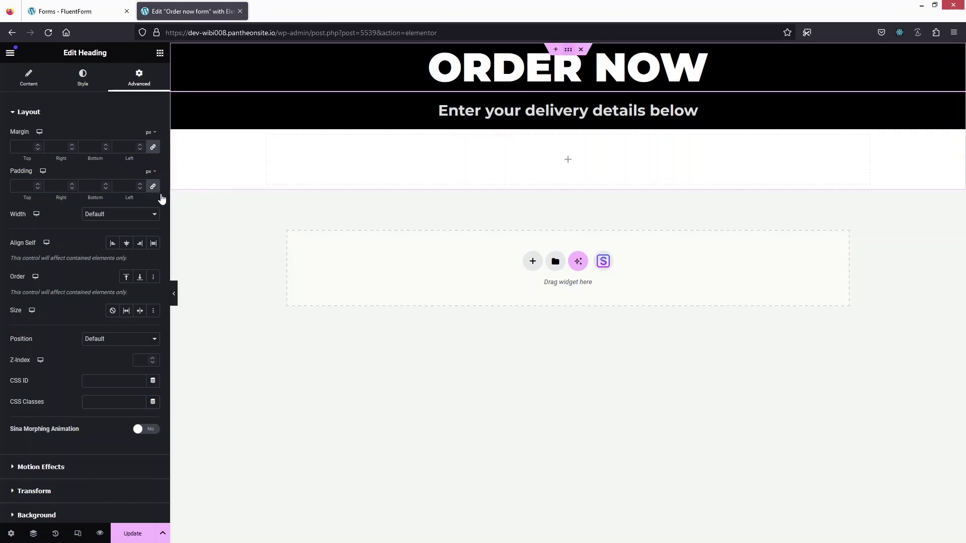
click(160, 53)
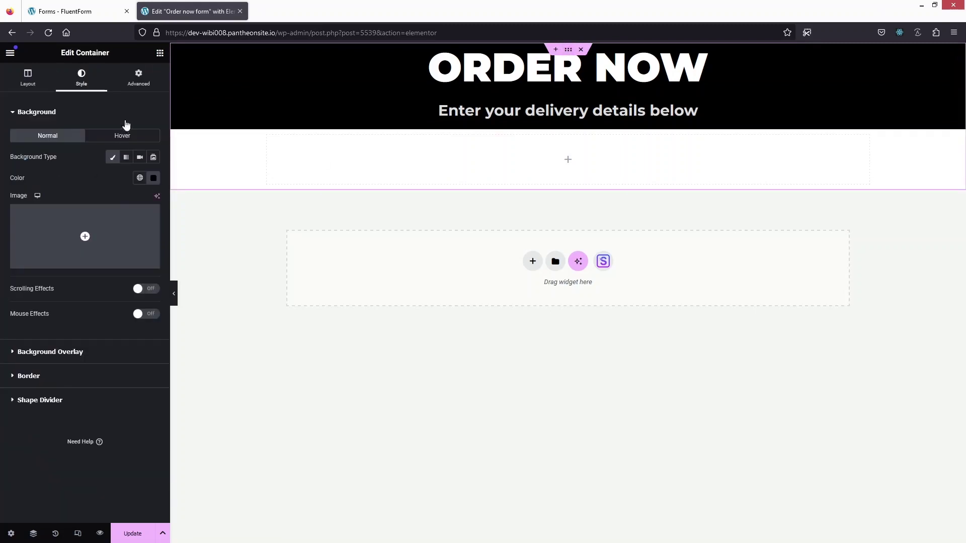
click(142, 82)
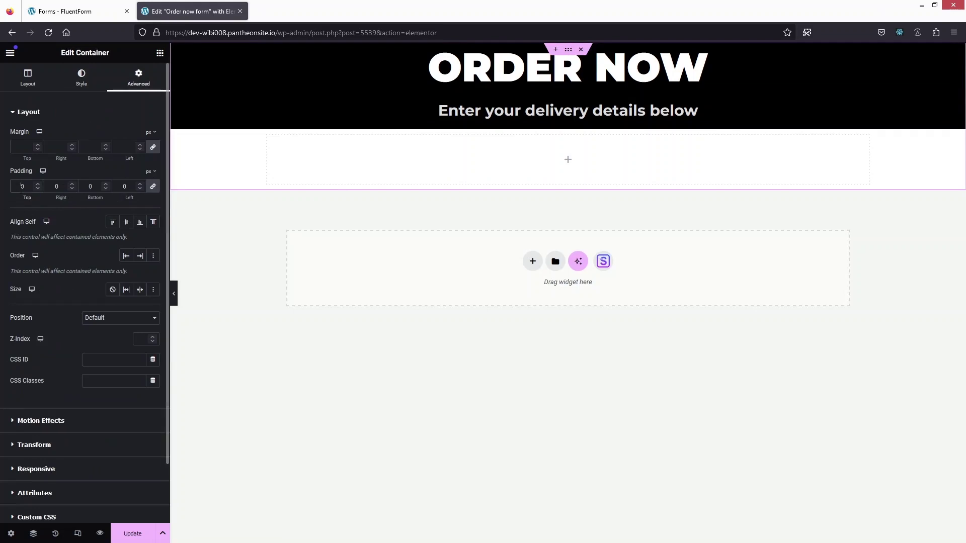
text(100)
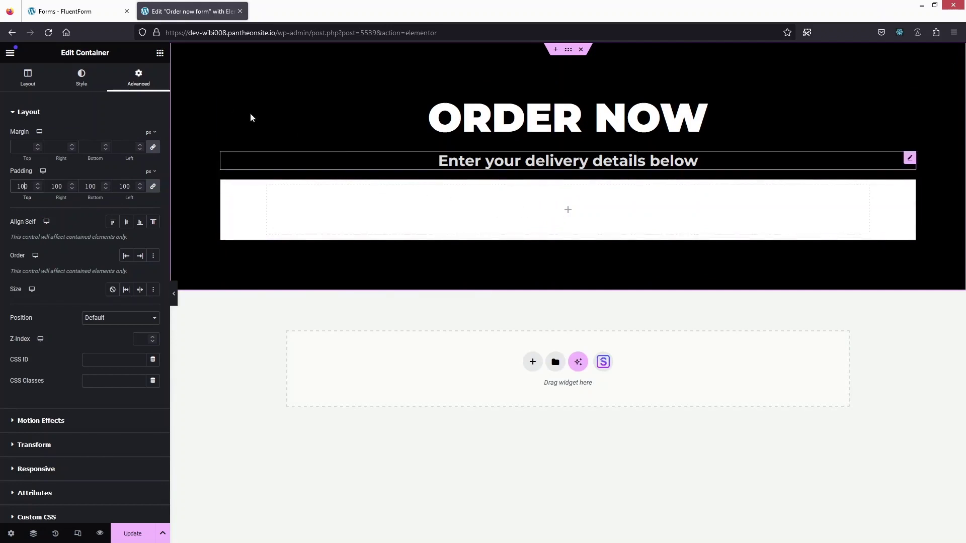
click(159, 53)
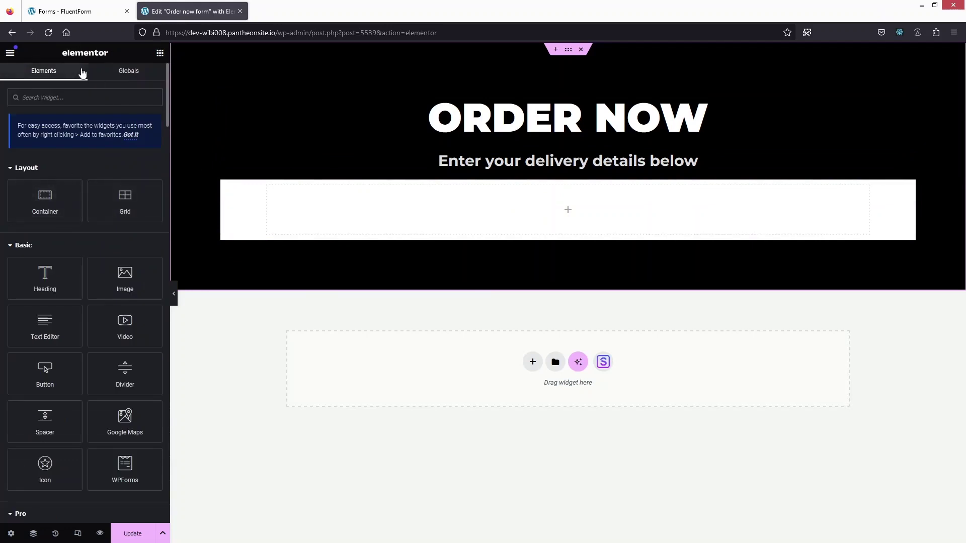
Place a Shortcode widget in the white box containing [fluentform id="3"]
text(short)
drag(55, 193, 538, 212)
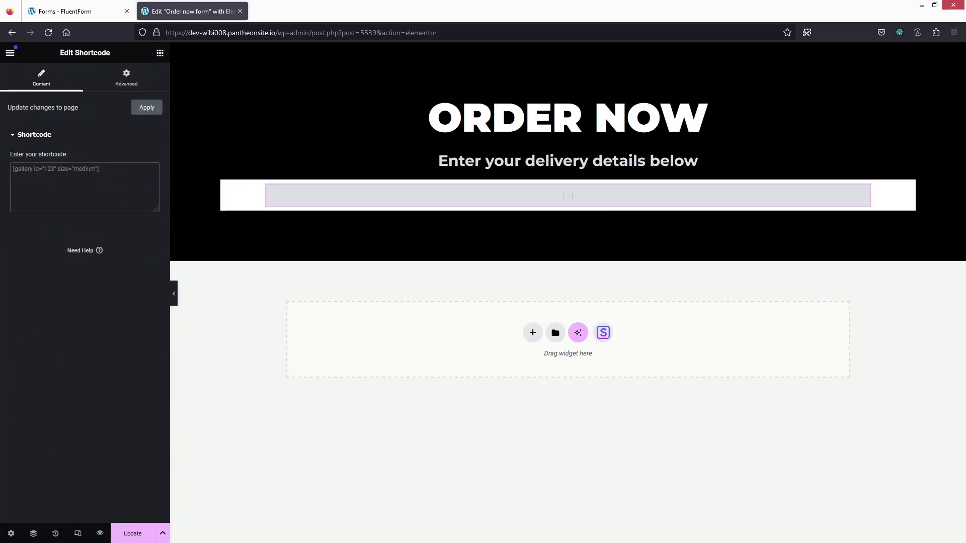
text([fluentform id="3"])
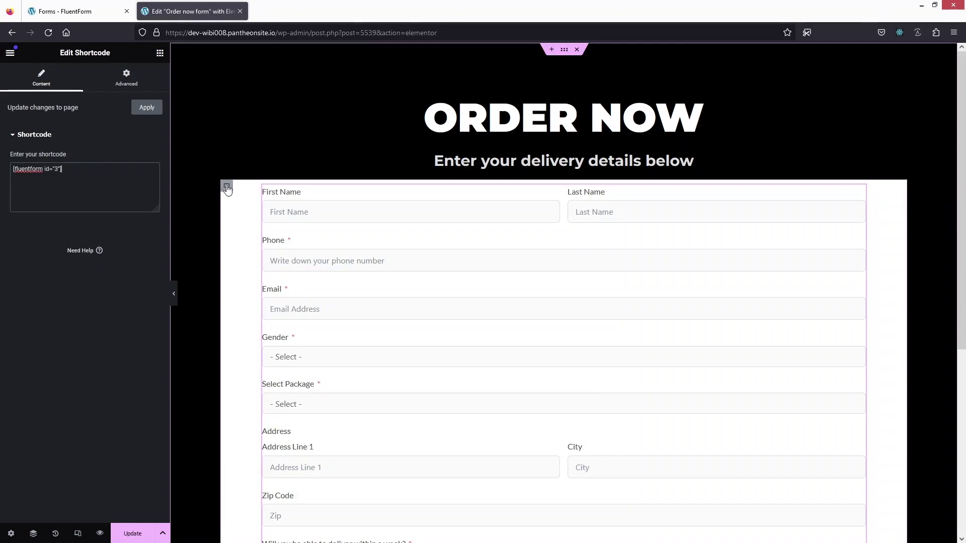
click(227, 187)
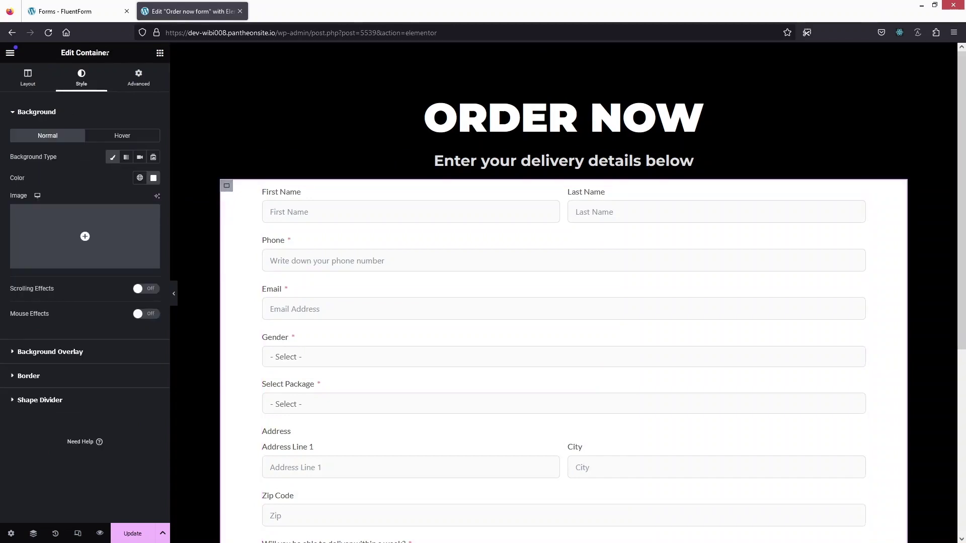
Give the form container 30 px top padding
click(138, 77)
click(39, 187)
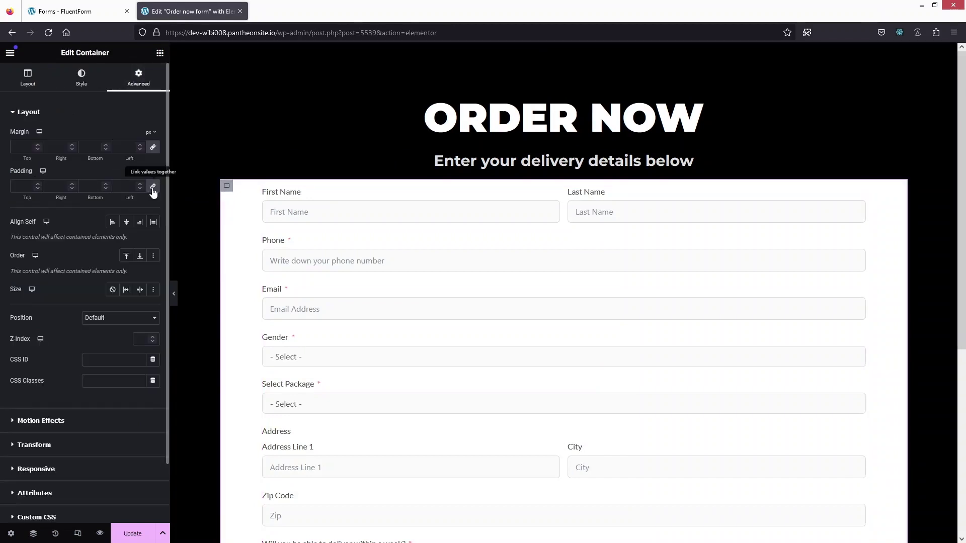
text(0)
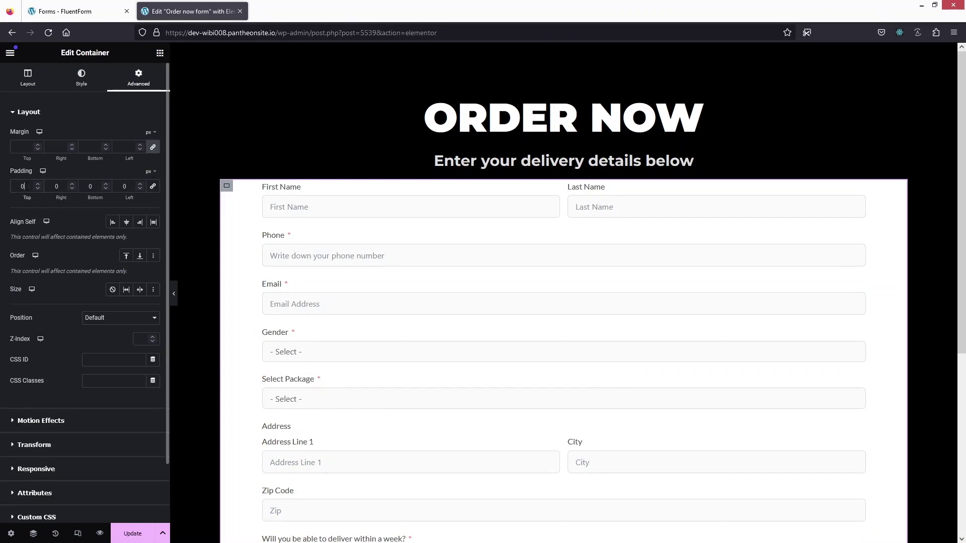
text(20)
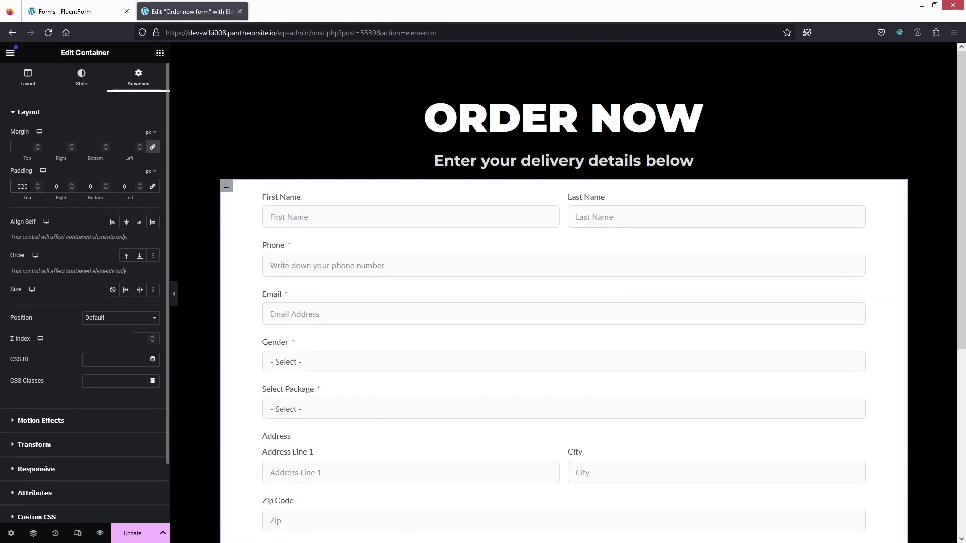
key(BackSpace)
key(BackSpace)
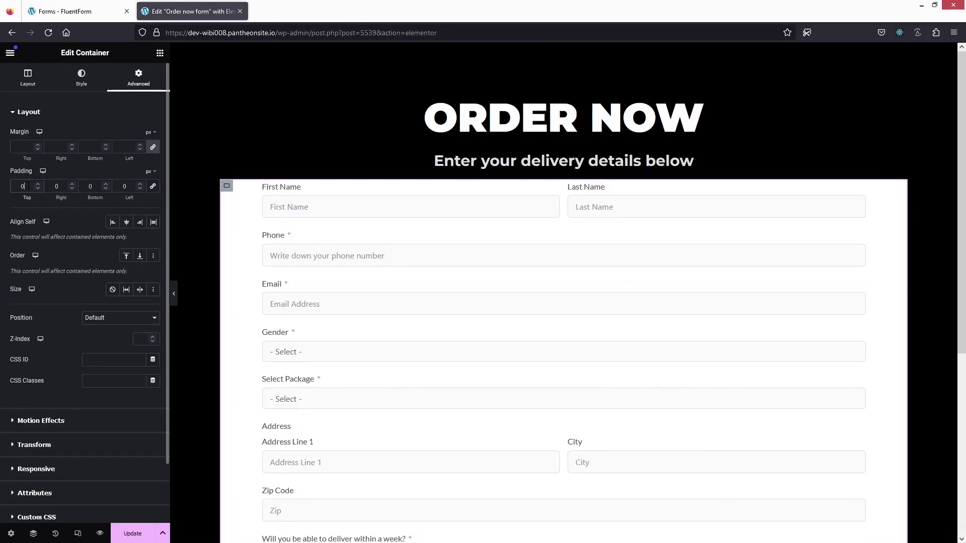
text(30)
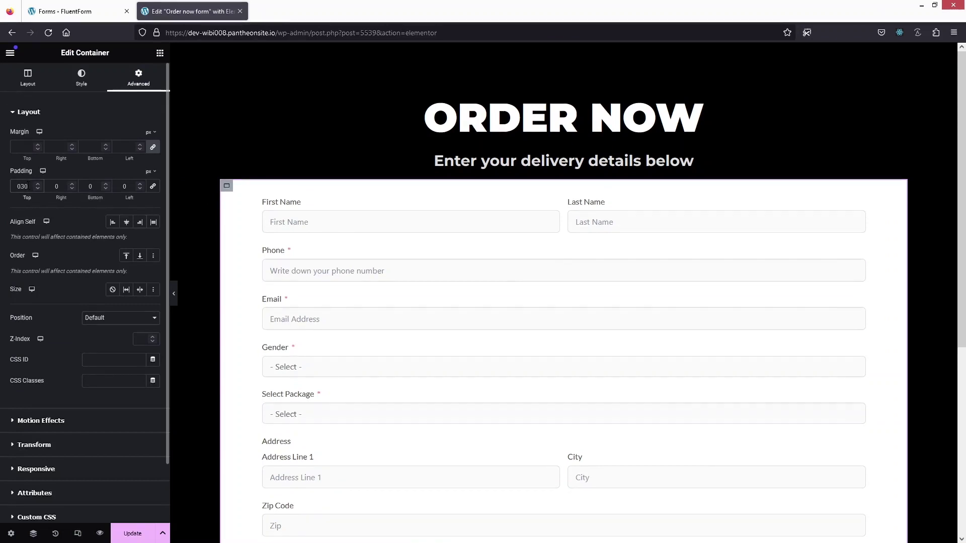
Save the page with Update and open its preview in a new tab
click(28, 78)
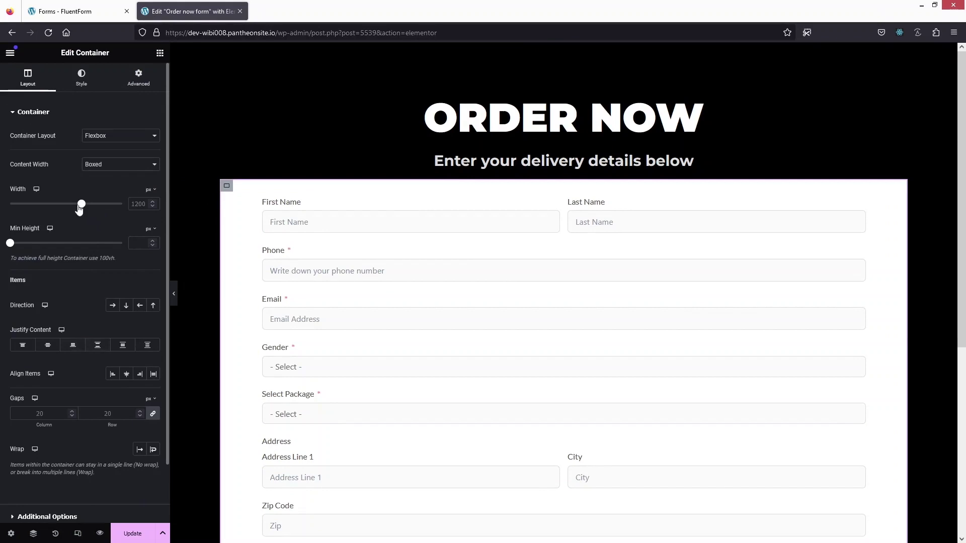
mouse_move(79, 209)
mouse_down()
mouse_move(65, 208)
mouse_move(79, 209)
mouse_up()
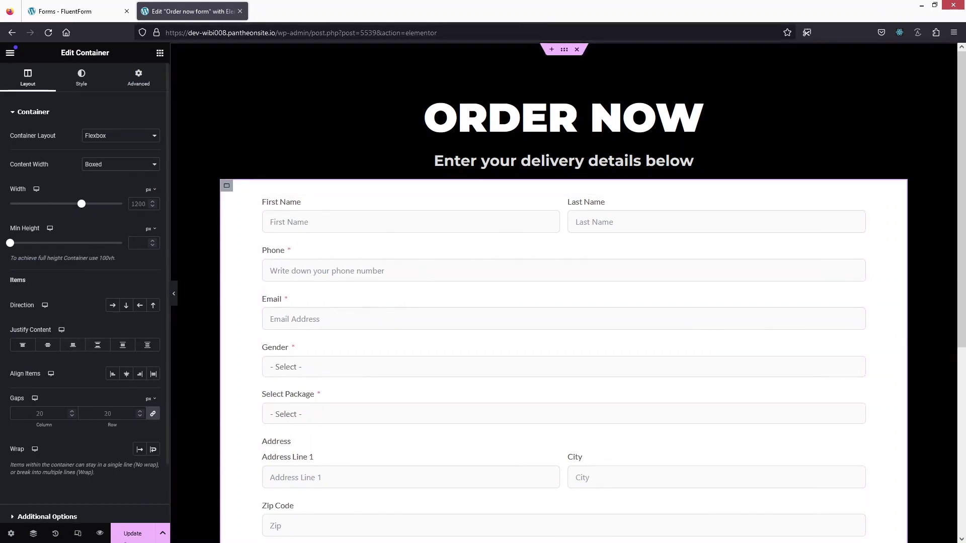
click(127, 533)
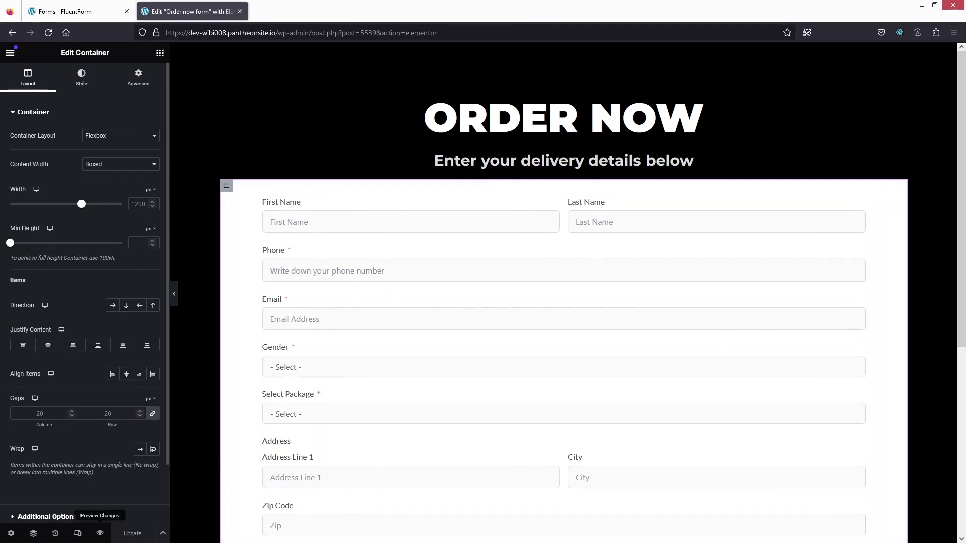
click(101, 534)
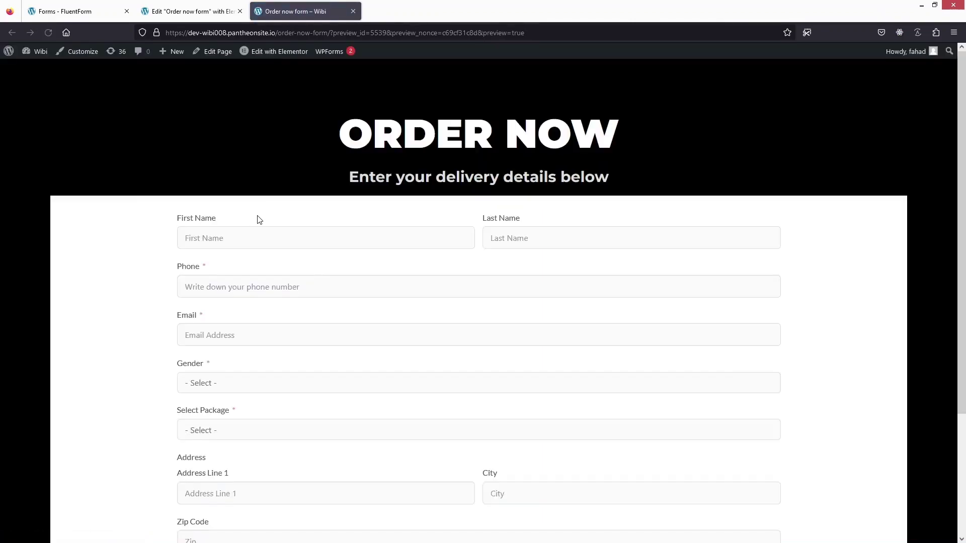
Scroll through the 'Order now form' preview, then return to its Elementor editor tab
scroll(190, 151, down, 3)
scroll(190, 151, up, 3)
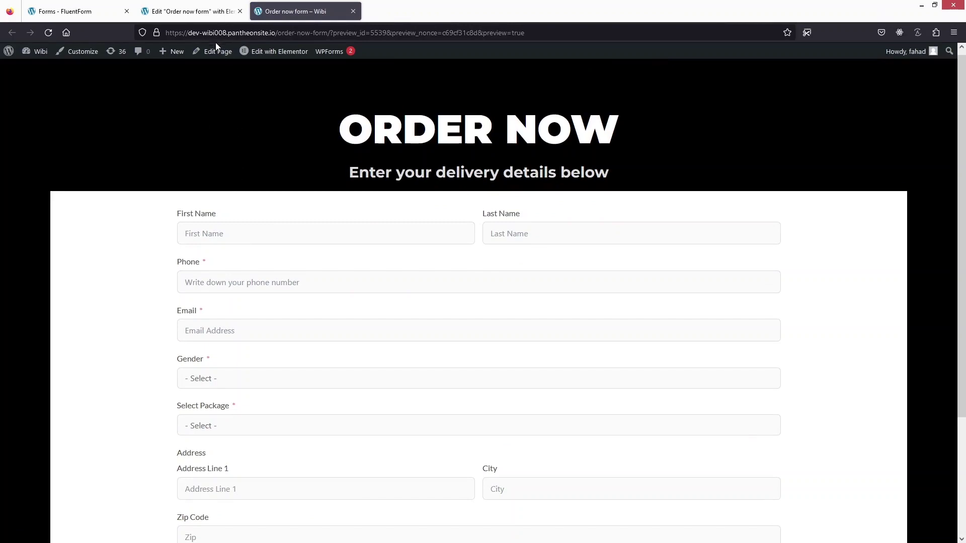
click(190, 11)
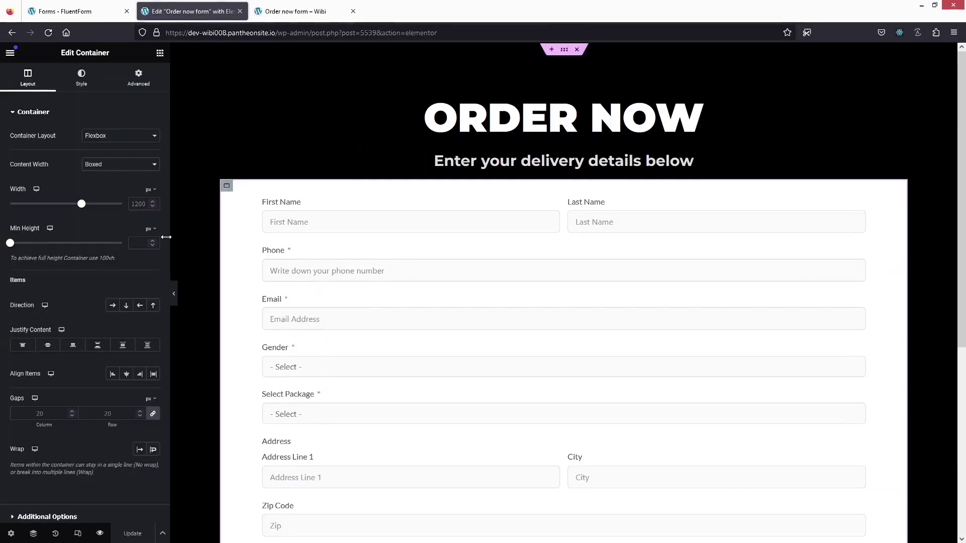
Make the form container full-width content at 80% width with 30 px padding on all sides
click(110, 170)
click(113, 185)
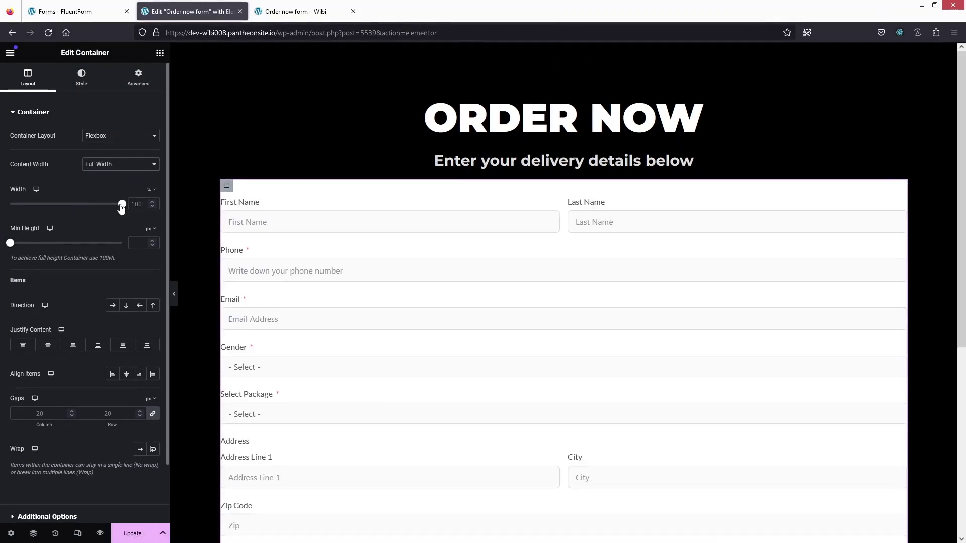
drag(122, 205, 100, 208)
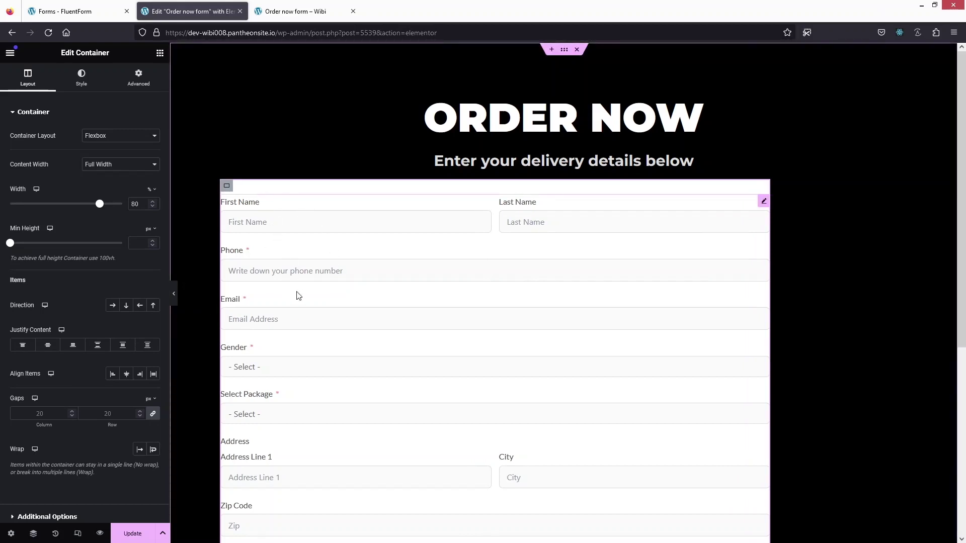
click(138, 78)
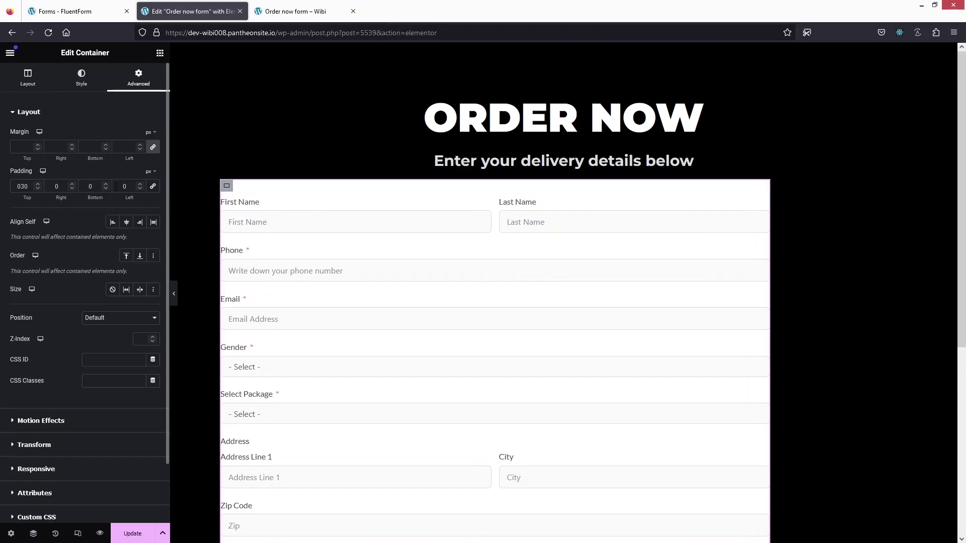
click(153, 186)
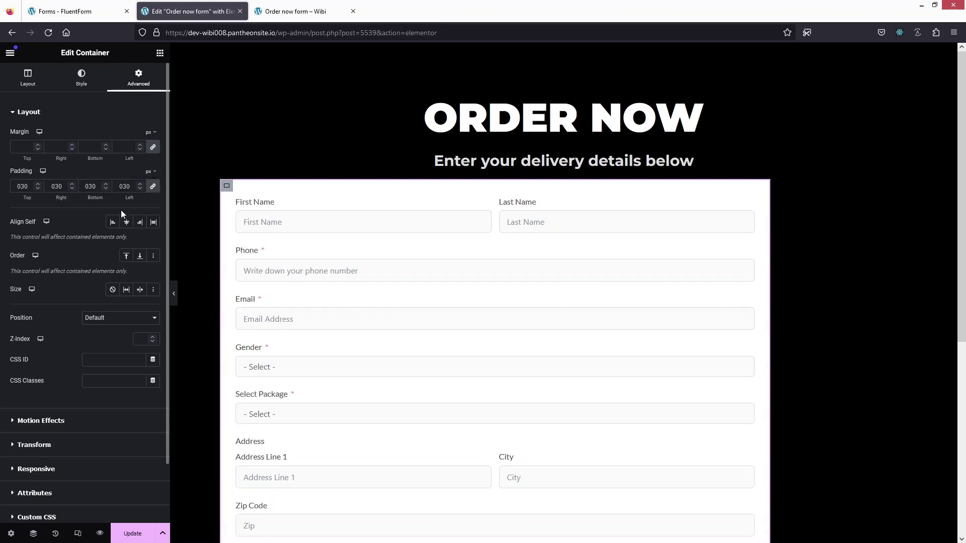
Center the form box horizontally within the outer black header container
mouse_move(565, 52)
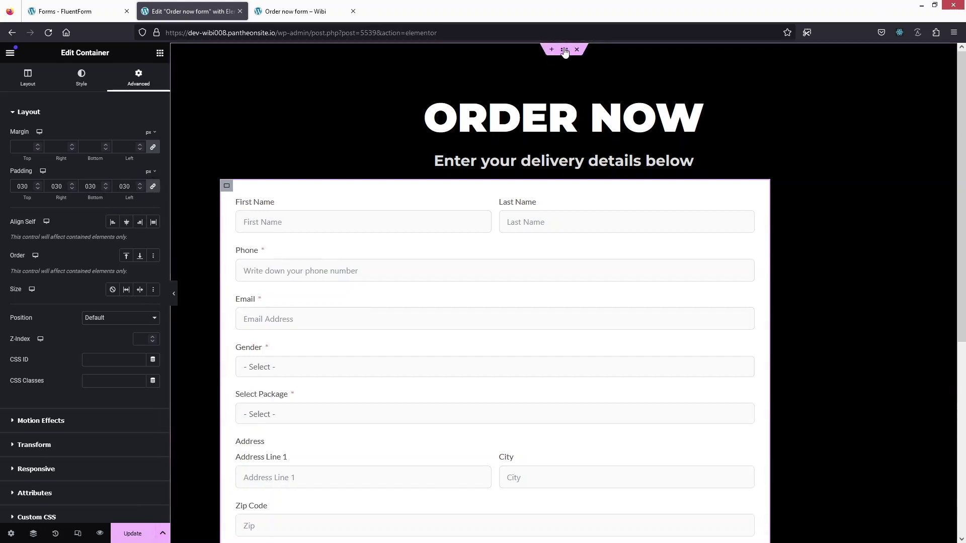
click(564, 50)
click(33, 78)
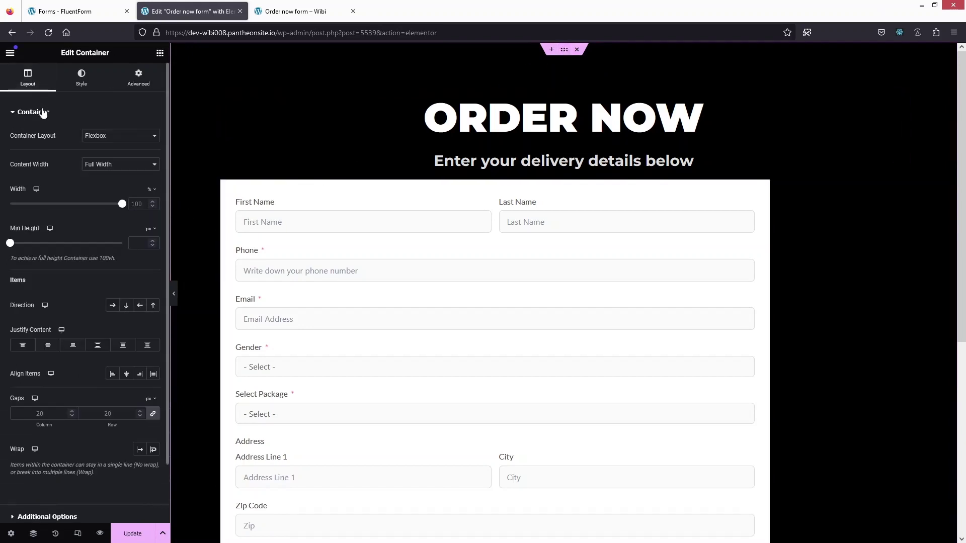
click(126, 375)
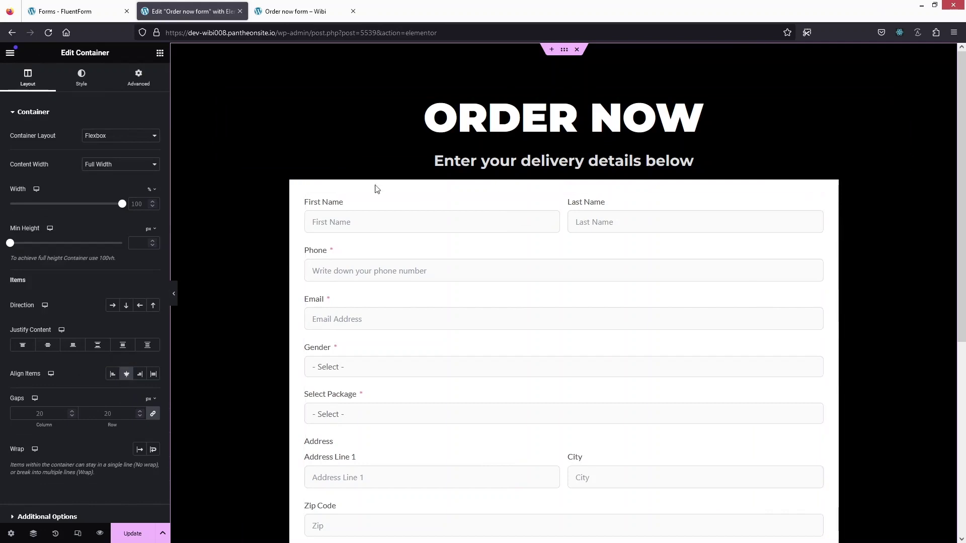
Save the page and view the updated preview tab showing the centred form
scroll(374, 437, down, 4)
scroll(374, 433, up, 2)
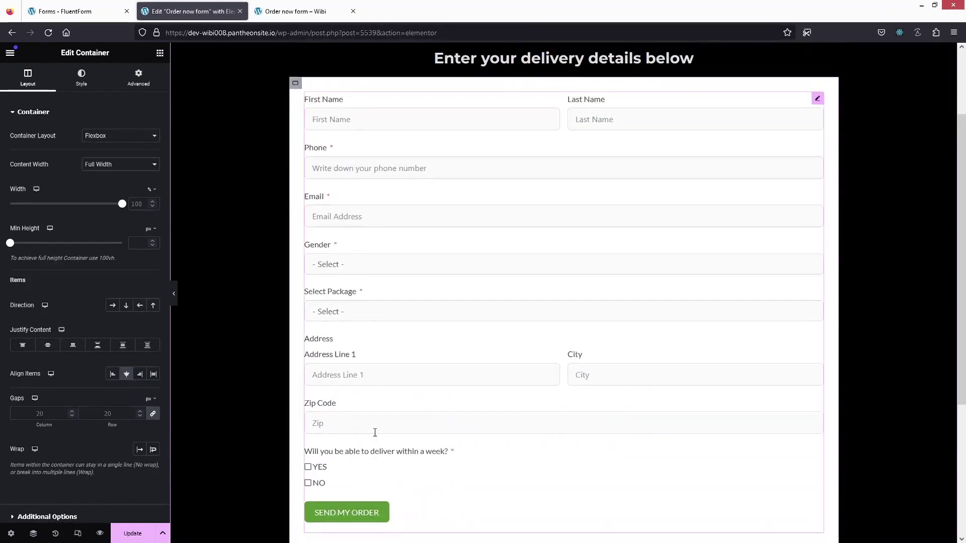
scroll(374, 434, down, 1)
click(135, 532)
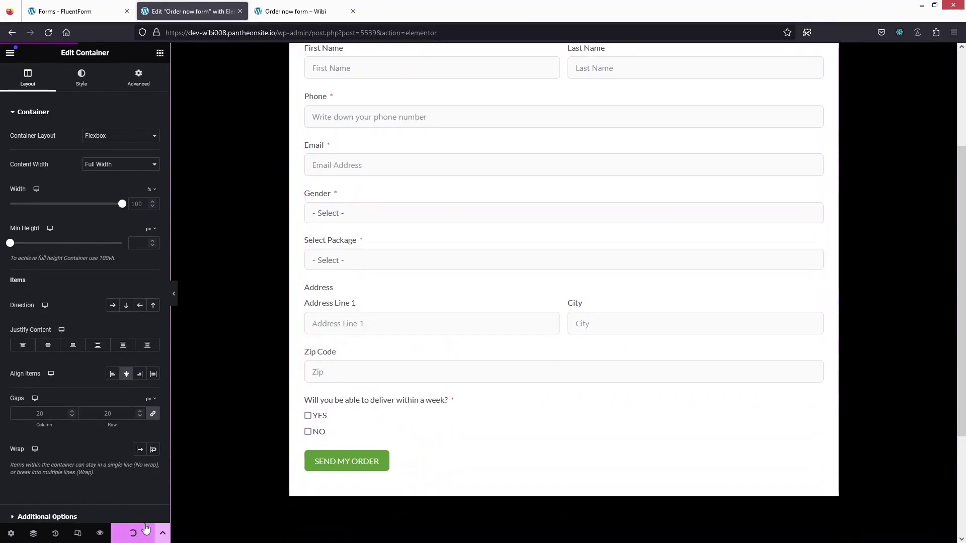
click(281, 11)
scroll(211, 125, down, 4)
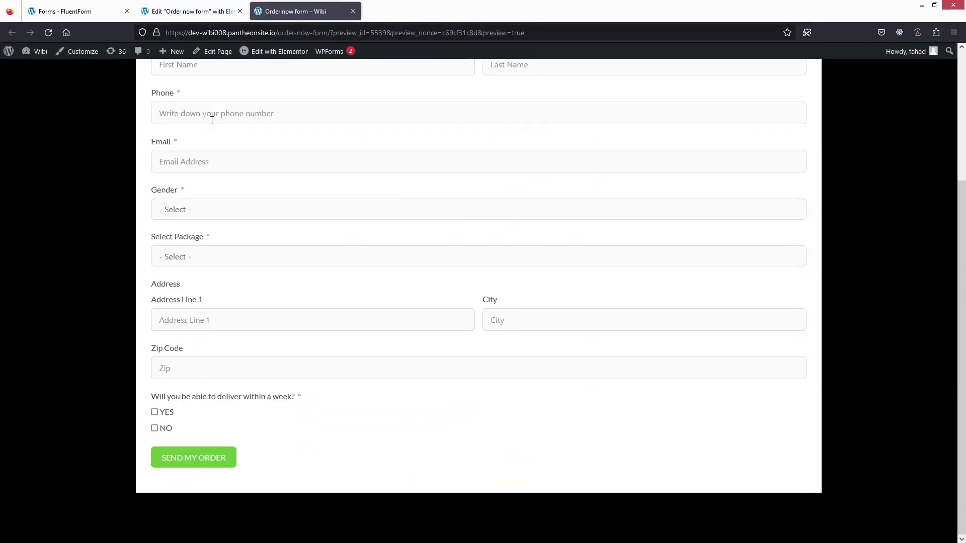
scroll(211, 125, up, 4)
scroll(211, 124, down, 3)
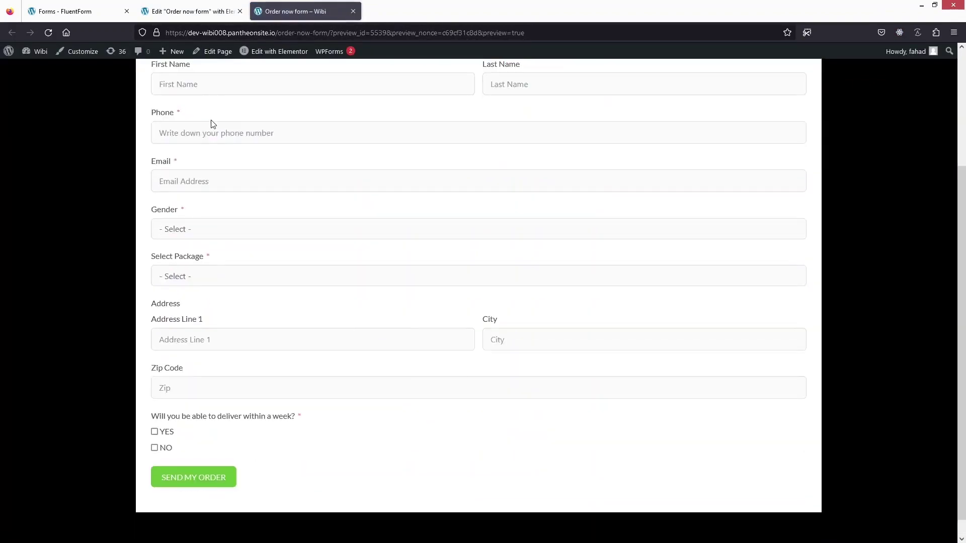
scroll(211, 124, up, 3)
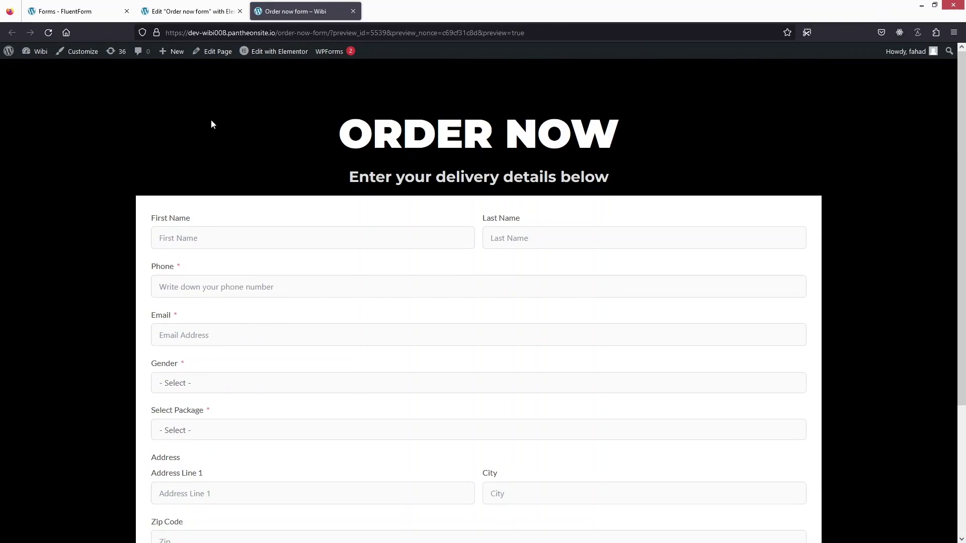